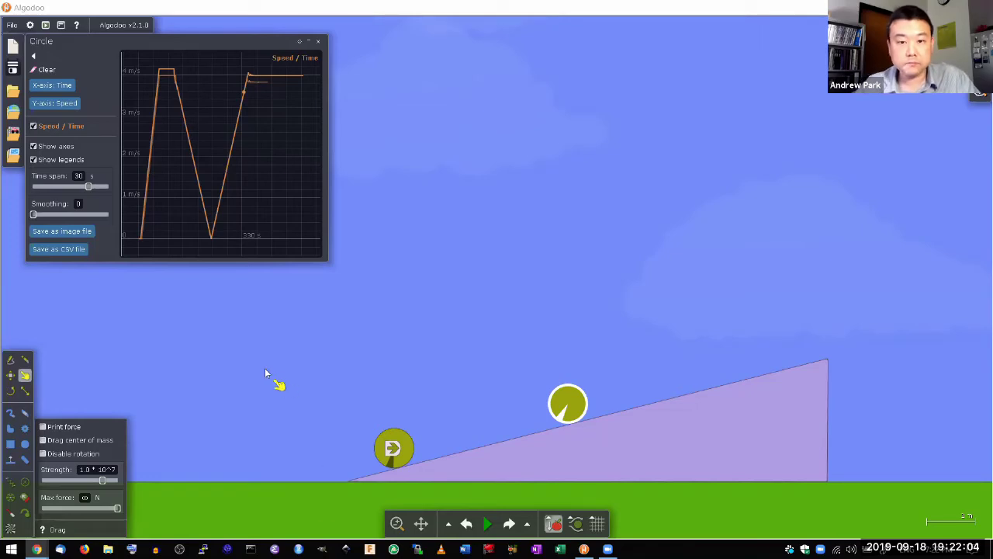
Read the speed graph's slope, close the plot, and box-select both balls and the ramp.
left_click_drag(151, 267, 196, 358)
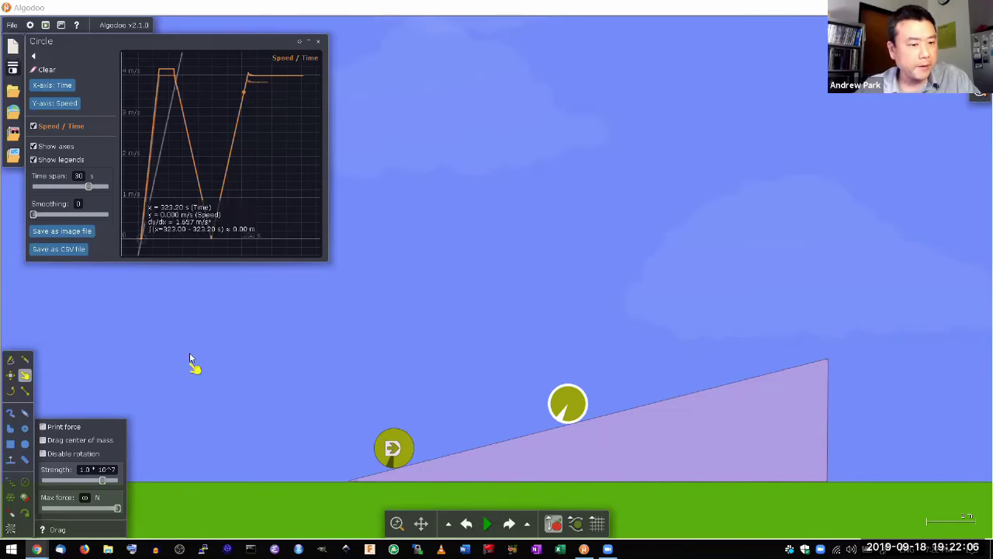
left_click(318, 41)
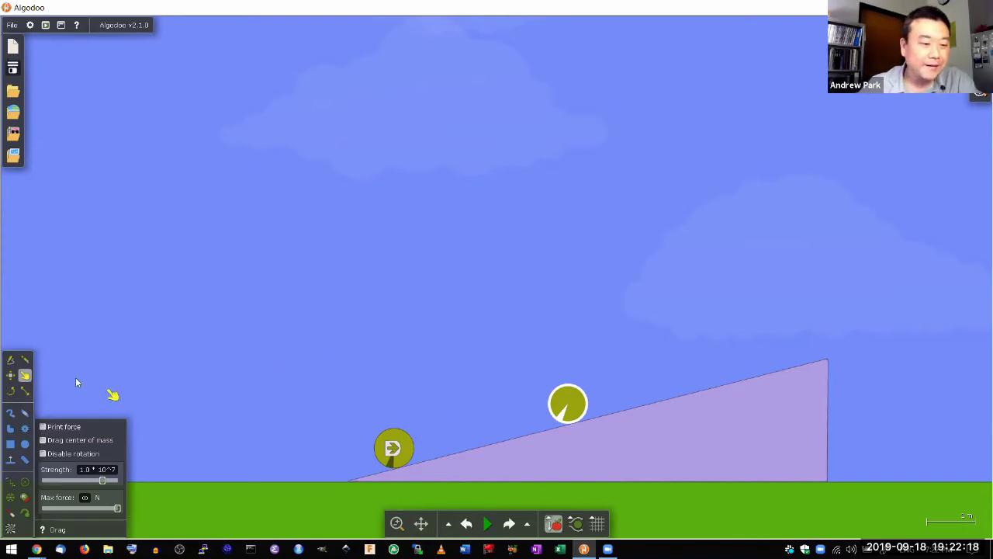
left_click(13, 377)
left_click_drag(618, 243, 305, 516)
left_click_drag(264, 195, 986, 518)
Erase the selected ramp and both wheels from the scene.
right_click(705, 454)
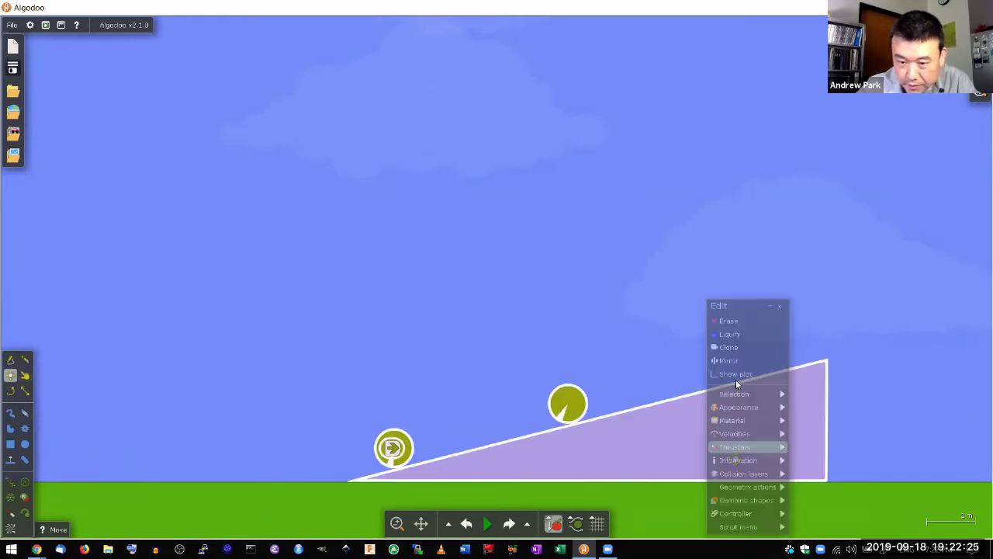
left_click(729, 322)
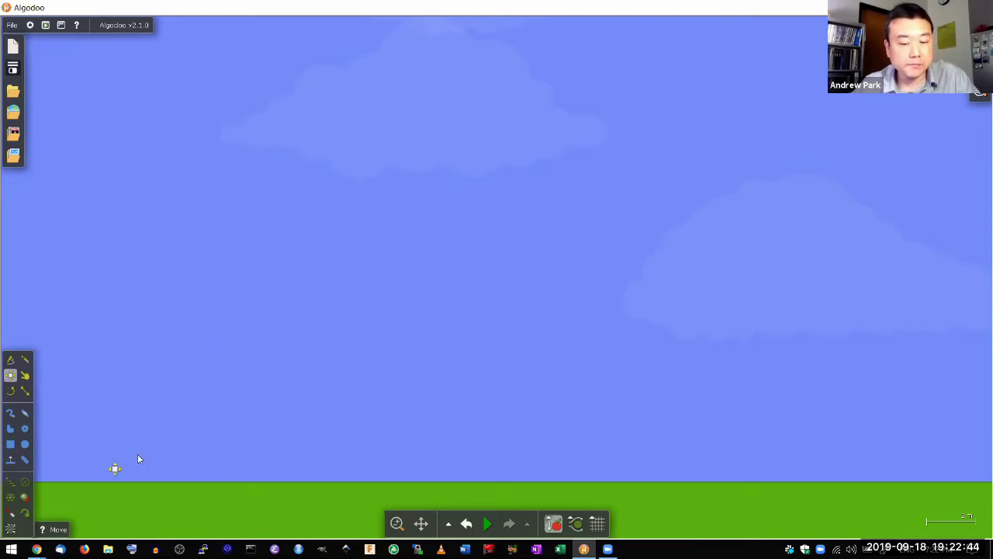
Draw a yellow circle about 1.07 m in radius and let it fall at simulation speed 1.00.
left_click(26, 444)
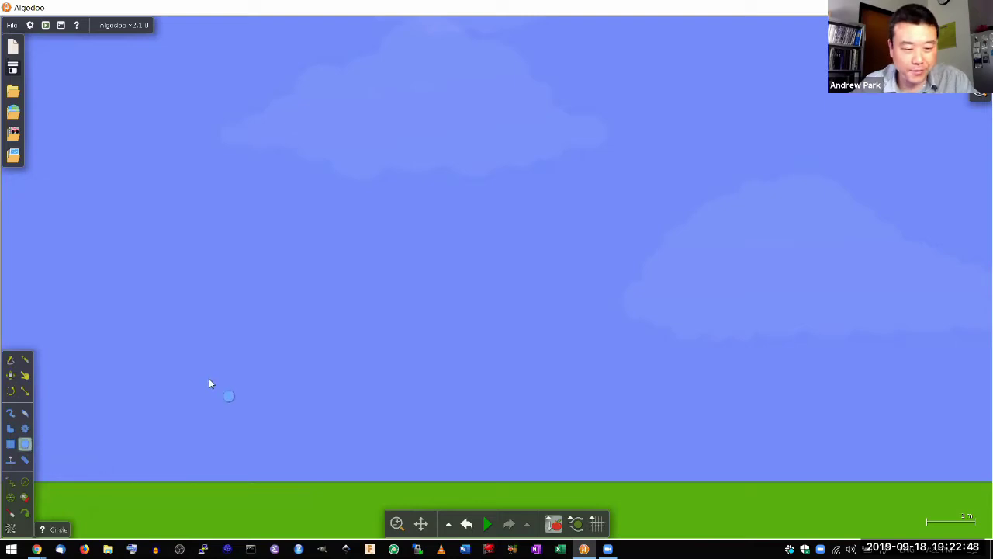
left_click_drag(183, 387, 221, 406)
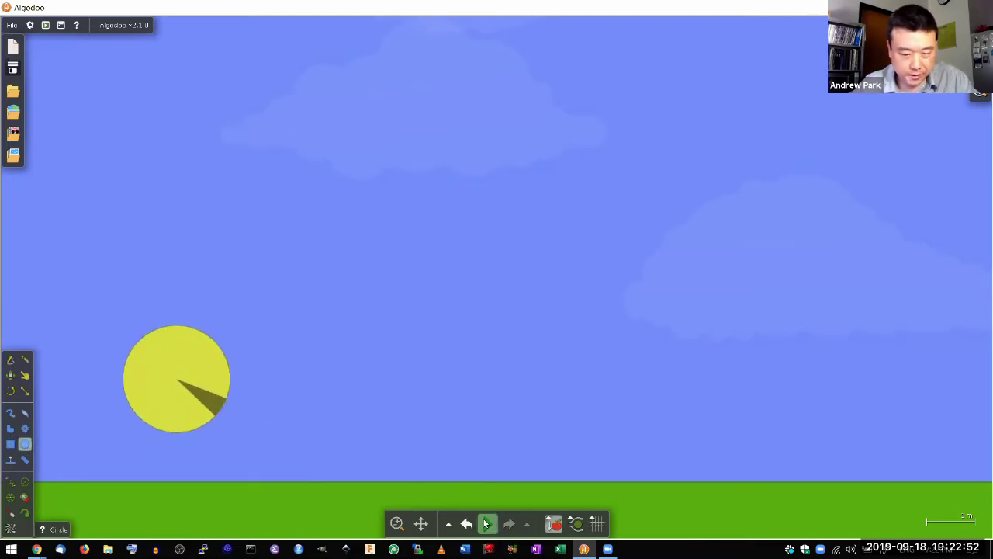
left_click(487, 524)
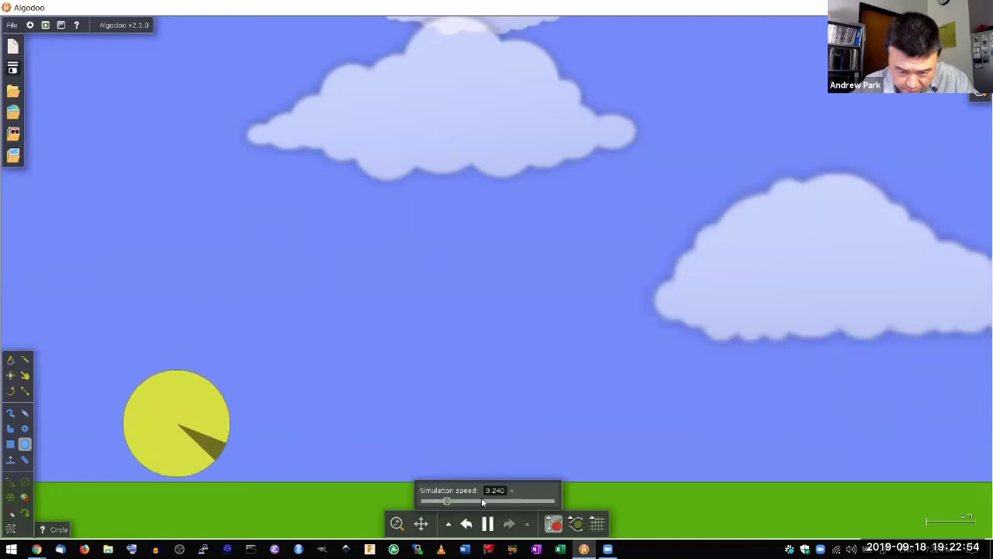
left_click(488, 501)
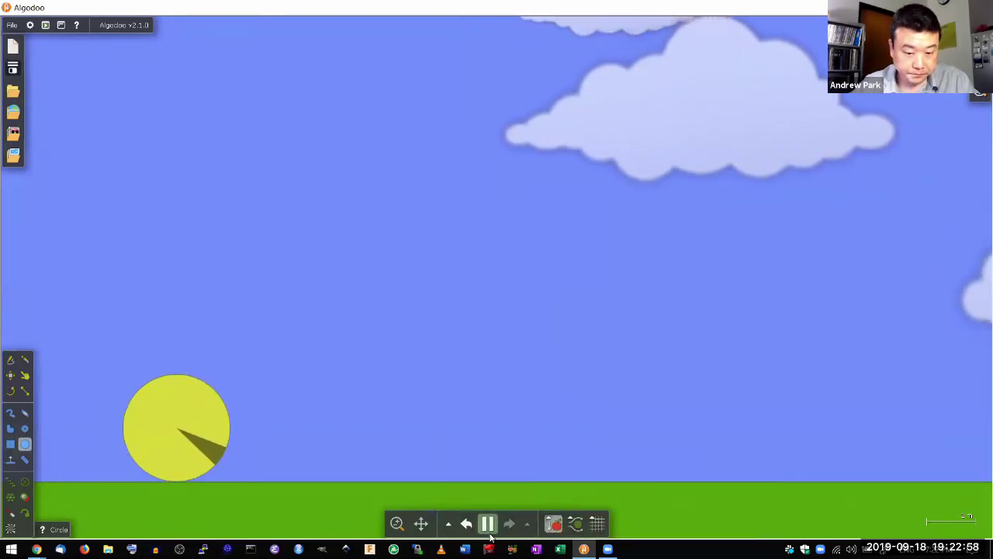
left_click(487, 523)
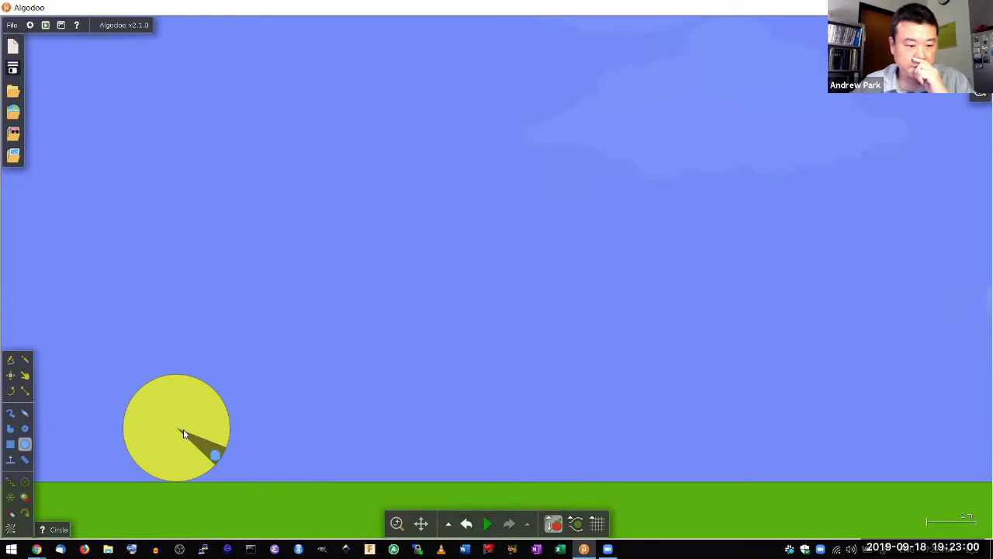
Attach a thruster to the circle that fires on key 1 in toggle mode.
left_click(24, 496)
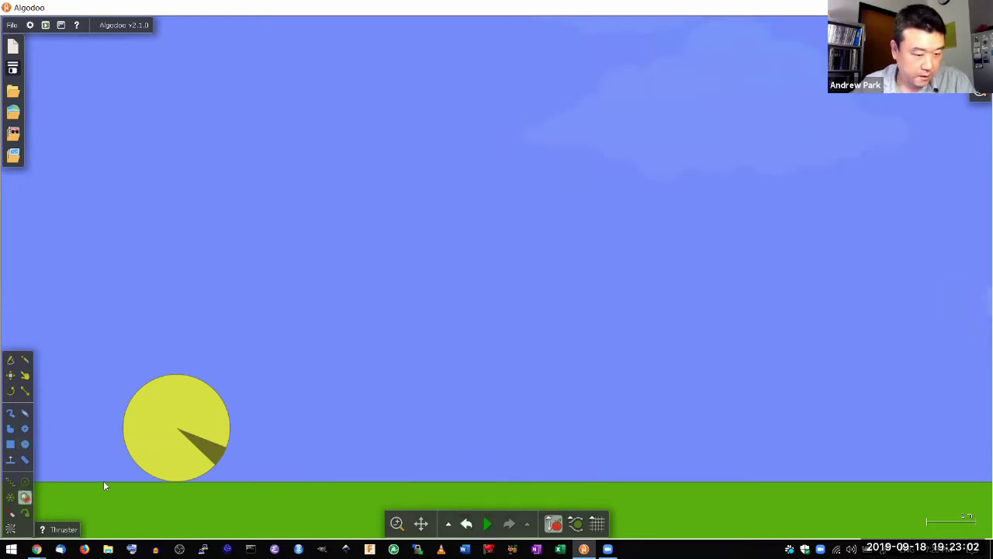
right_click(172, 436)
mouse_move(201, 502)
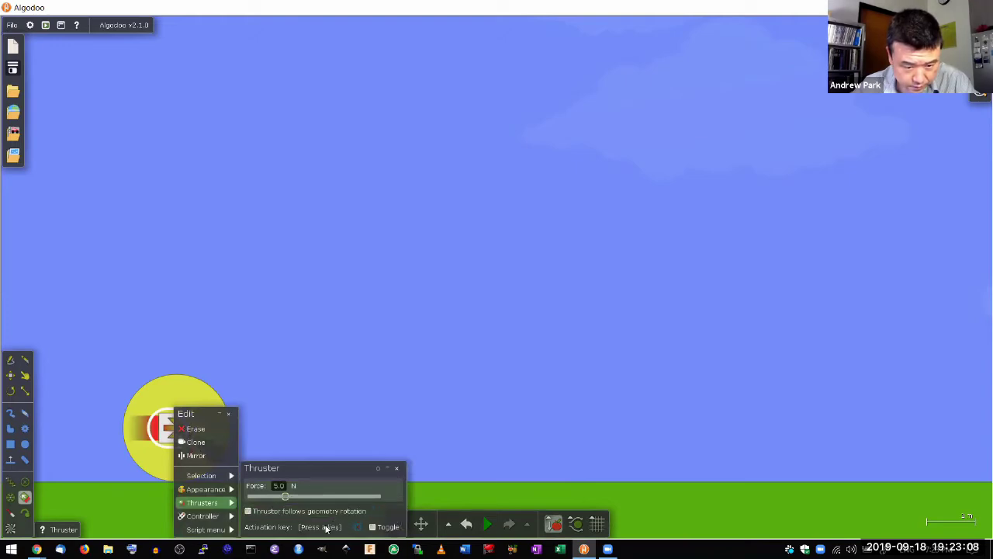
left_click(326, 526)
key("1")
left_click(372, 527)
Test-run the thruster, then pause and undo to reset the ball.
left_click(486, 523)
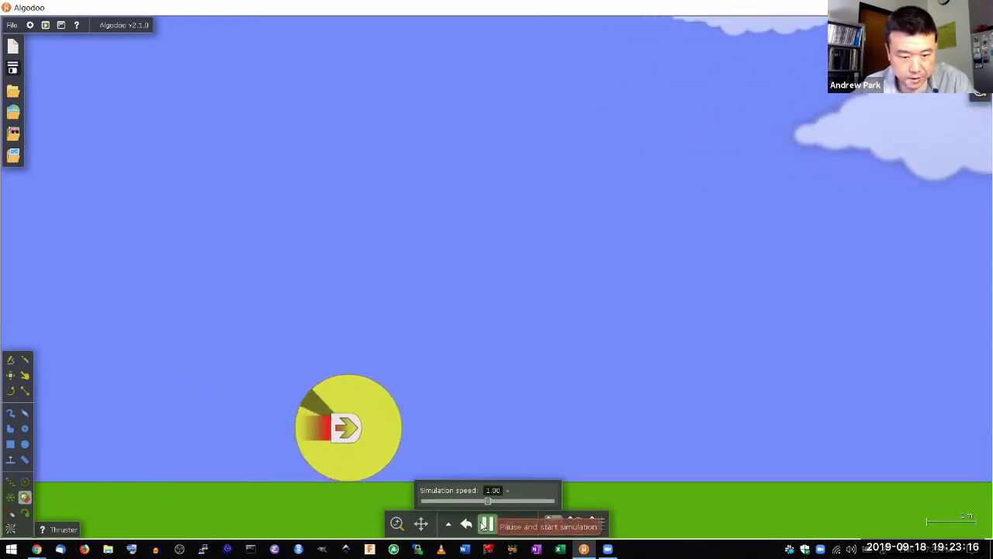
left_click(486, 523)
left_click(466, 523)
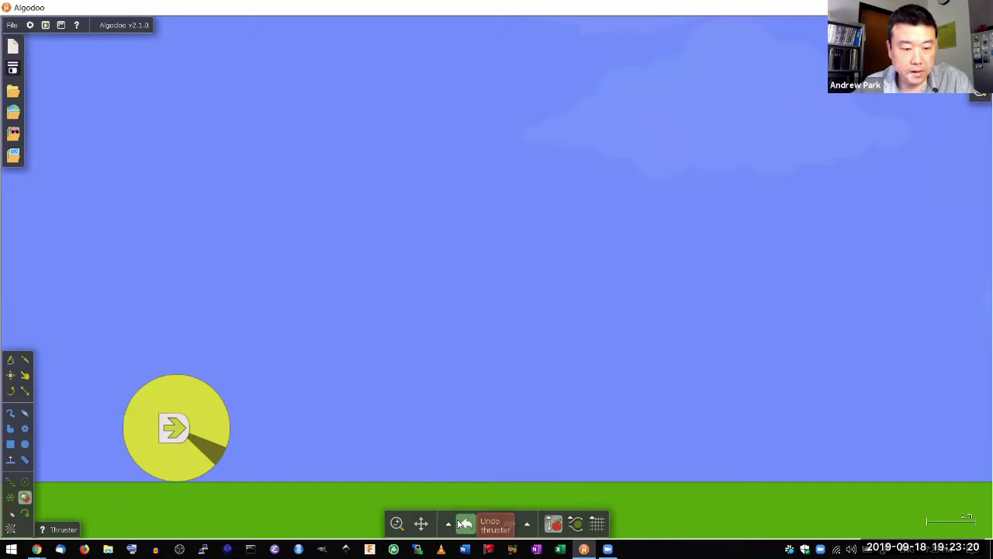
Show the ball's Speed/Time plot, move it aside, and run until speed levels near 2 m/s.
right_click(186, 399)
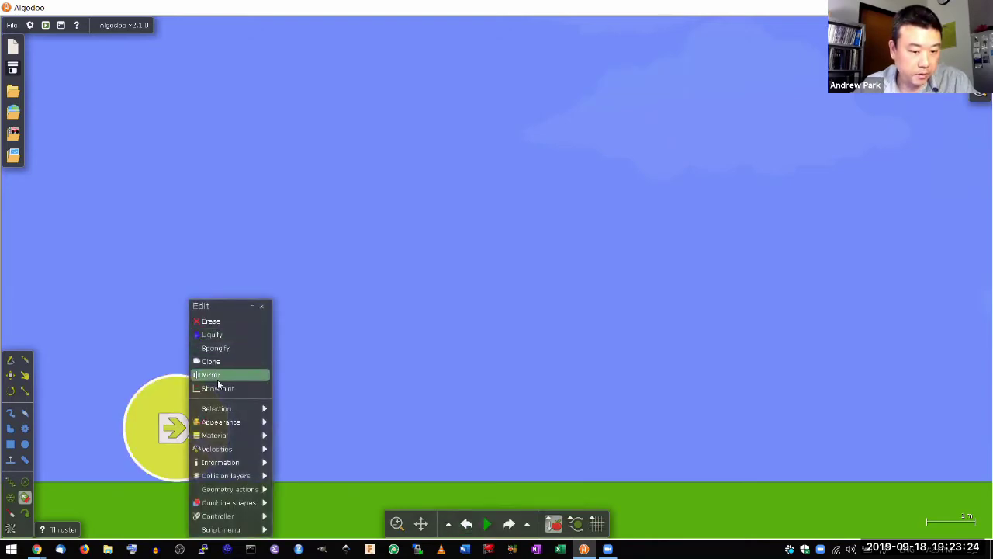
left_click(218, 389)
left_click_drag(417, 170, 97, 40)
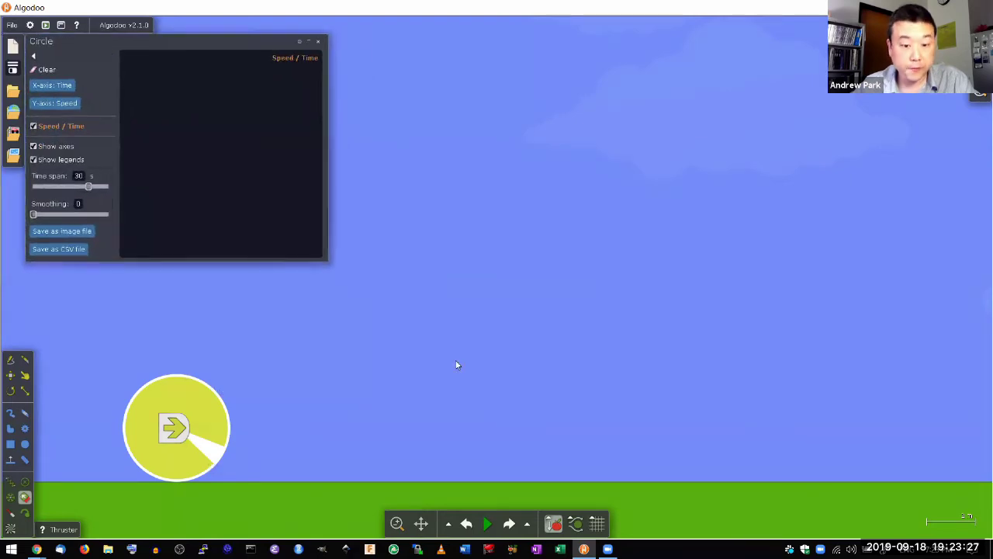
left_click(489, 523)
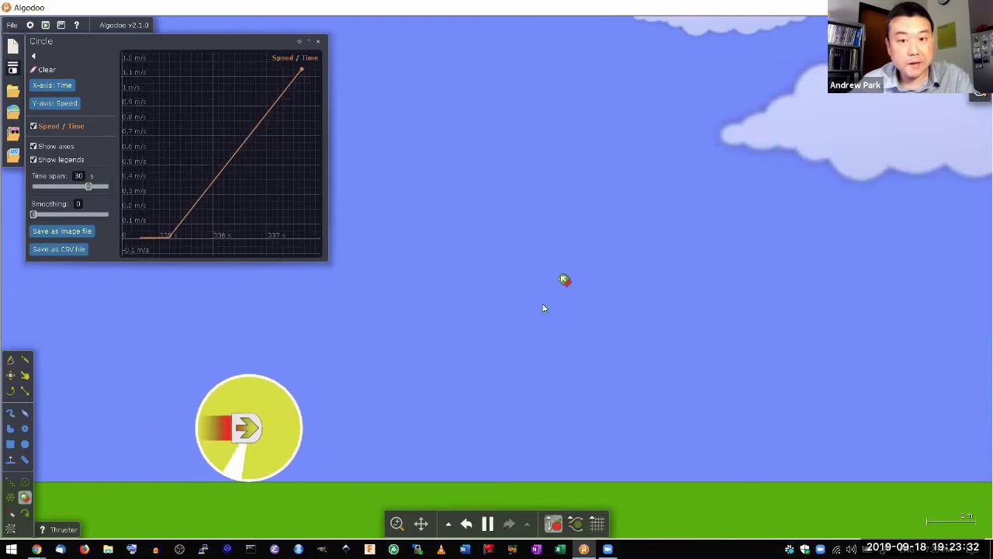
left_click(489, 525)
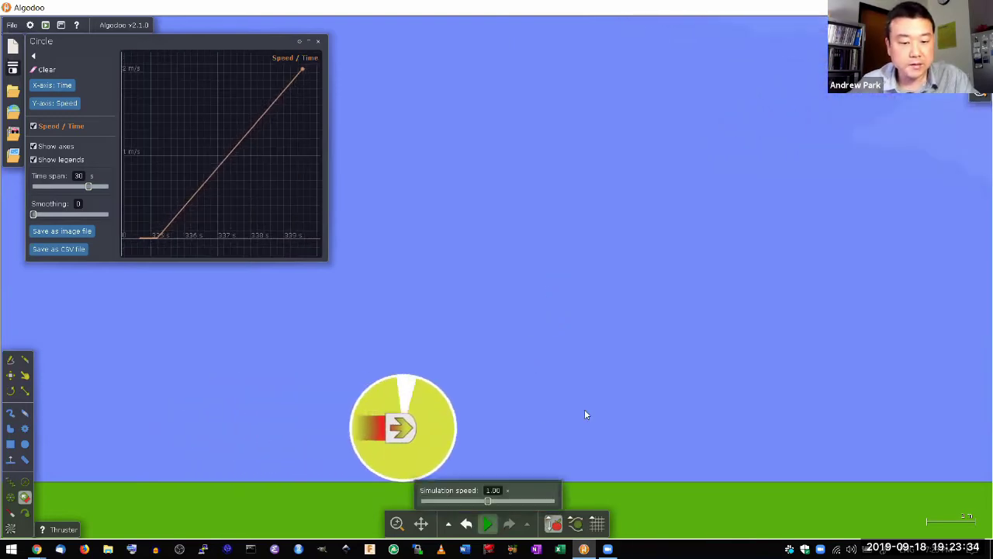
left_click(488, 525)
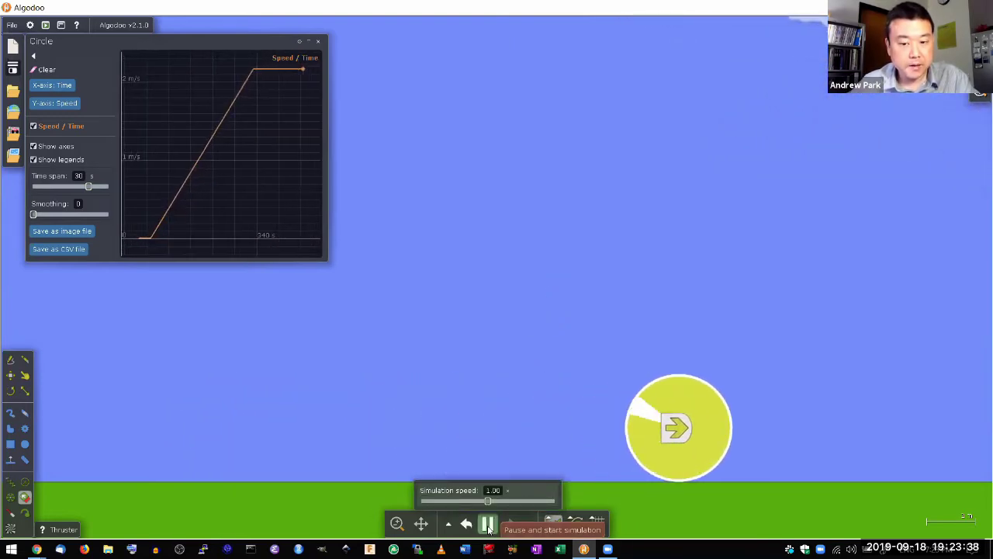
left_click(488, 526)
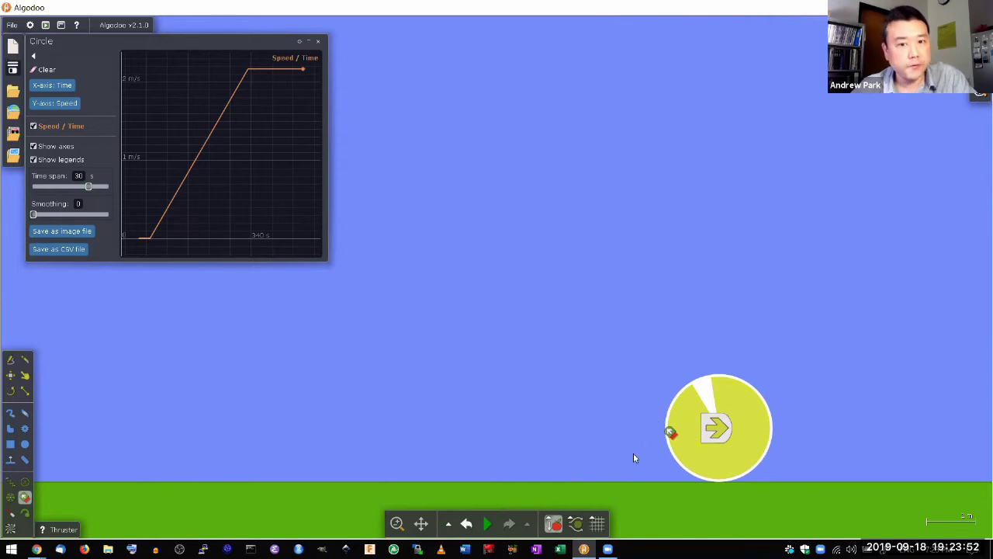
Rewind the thruster ball toward its start and clone it.
left_click(470, 524)
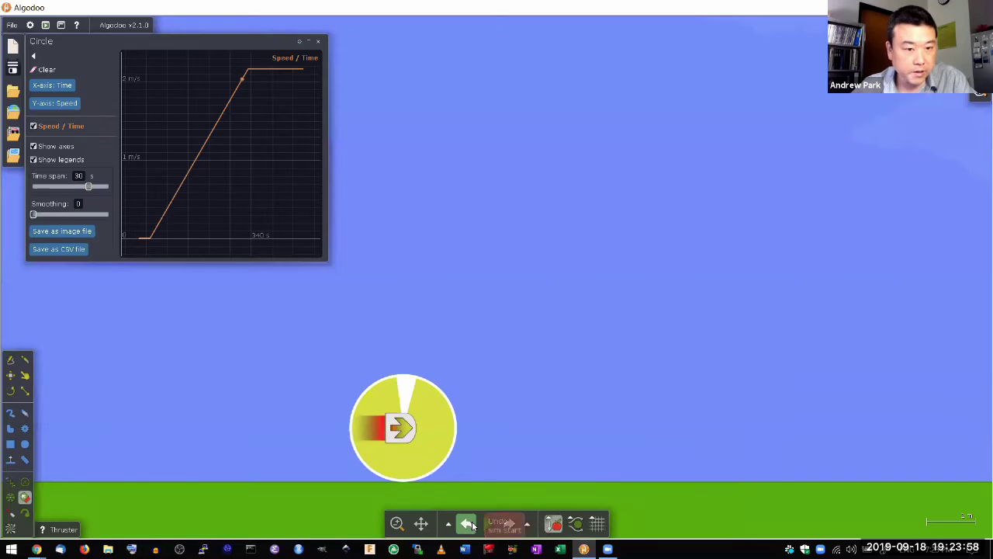
left_click(468, 524)
right_click(215, 396)
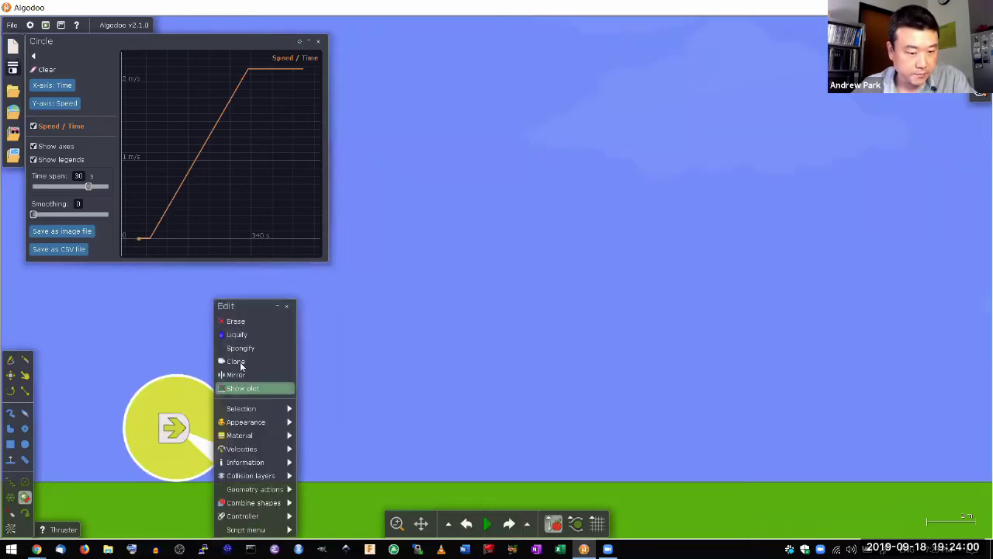
left_click(253, 363)
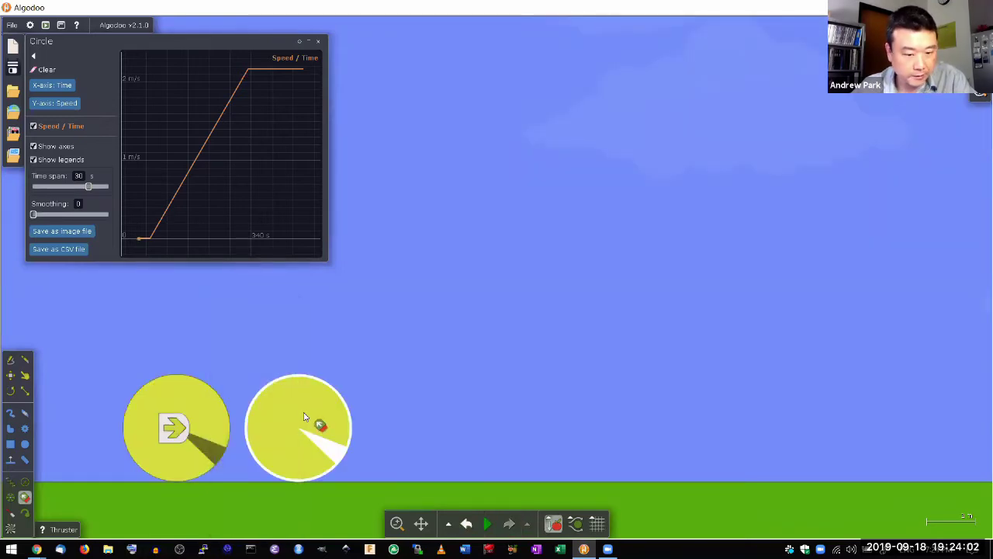
Move the cloned circle far to the right and clear the Speed/Time plot.
left_click(10, 375)
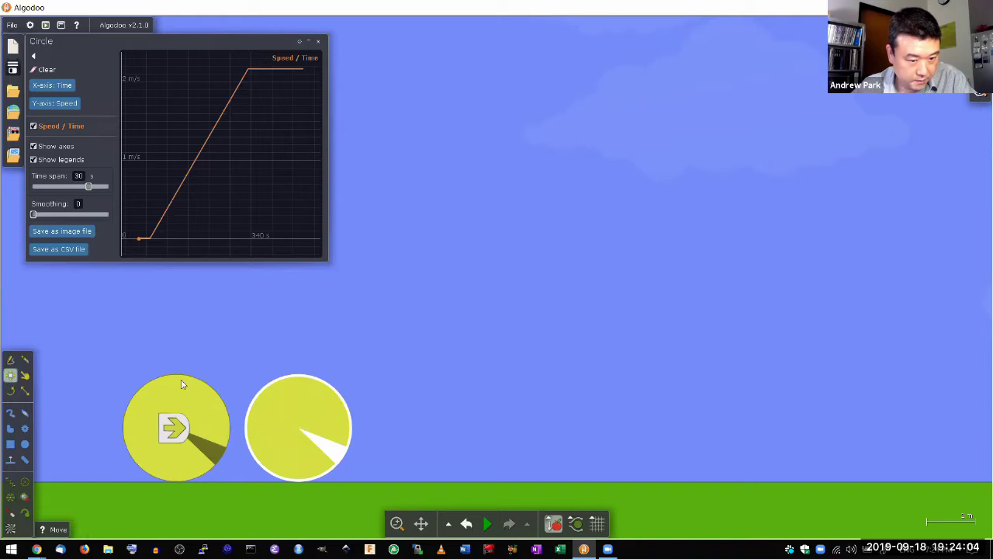
mouse_move(475, 380)
left_mouse_down()
mouse_move(669, 403)
mouse_move(664, 411)
left_mouse_up()
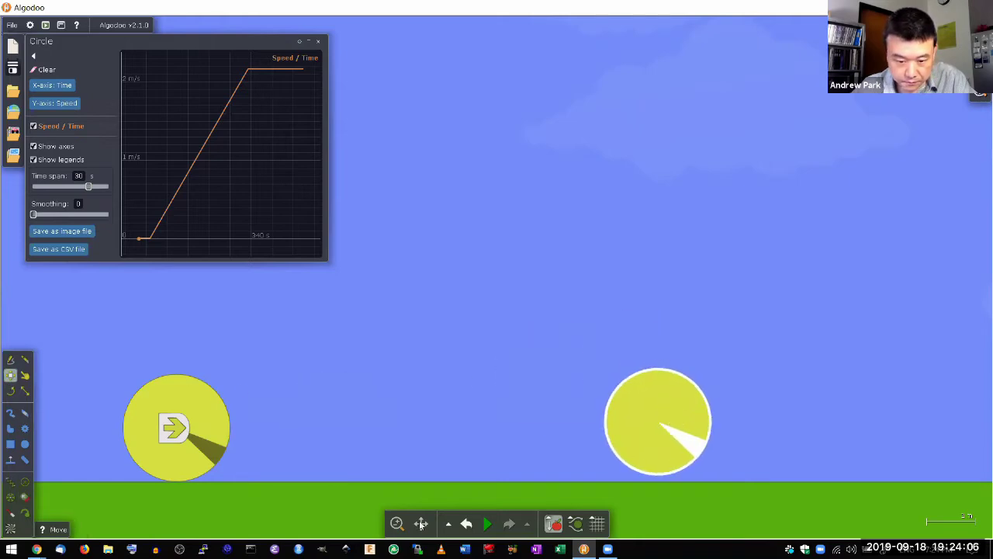
left_click(488, 526)
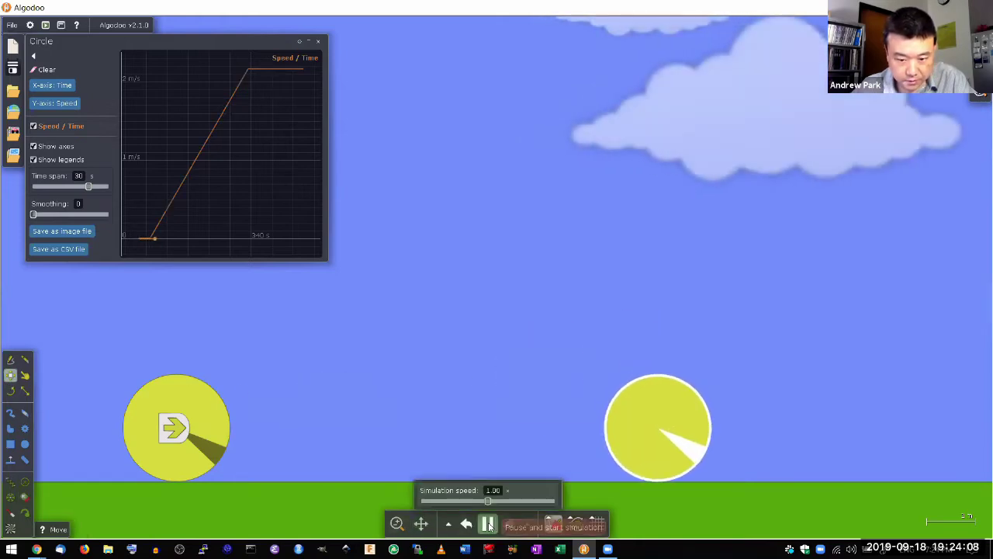
left_click(489, 525)
left_click(54, 70)
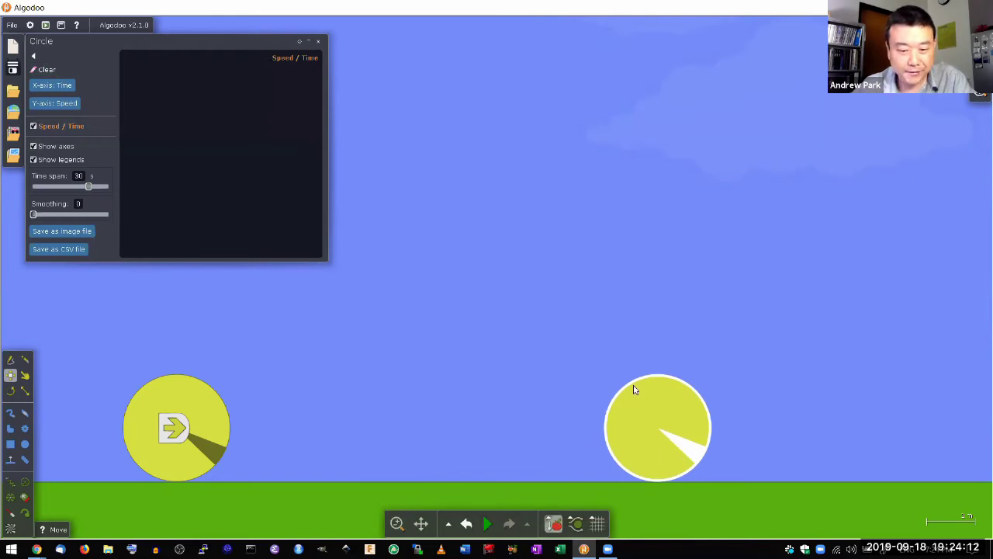
Frame both circles and run the simulation so the left circle rolls into the right one.
scroll(654, 369, "down", 2)
left_click_drag(784, 295, 714, 304)
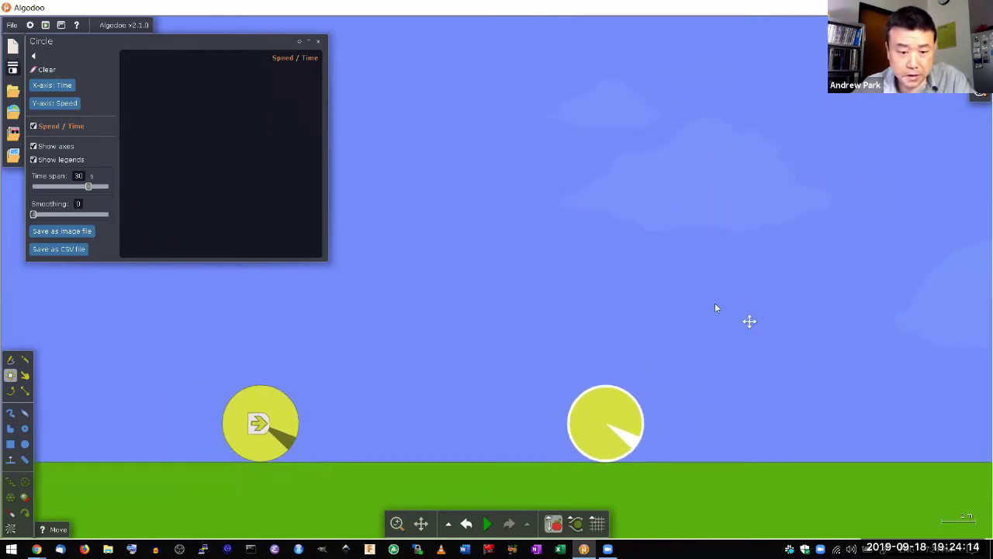
mouse_move(482, 524)
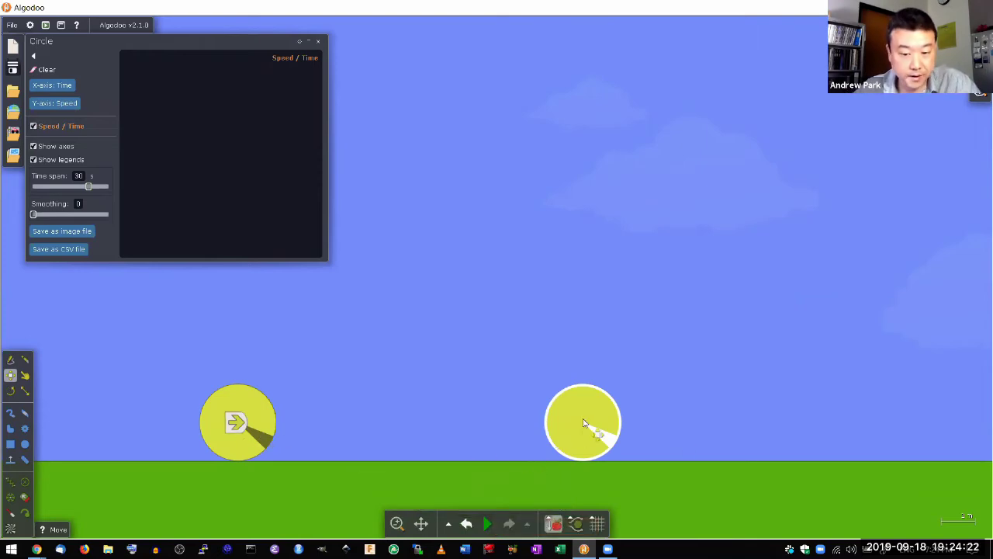
left_click(491, 525)
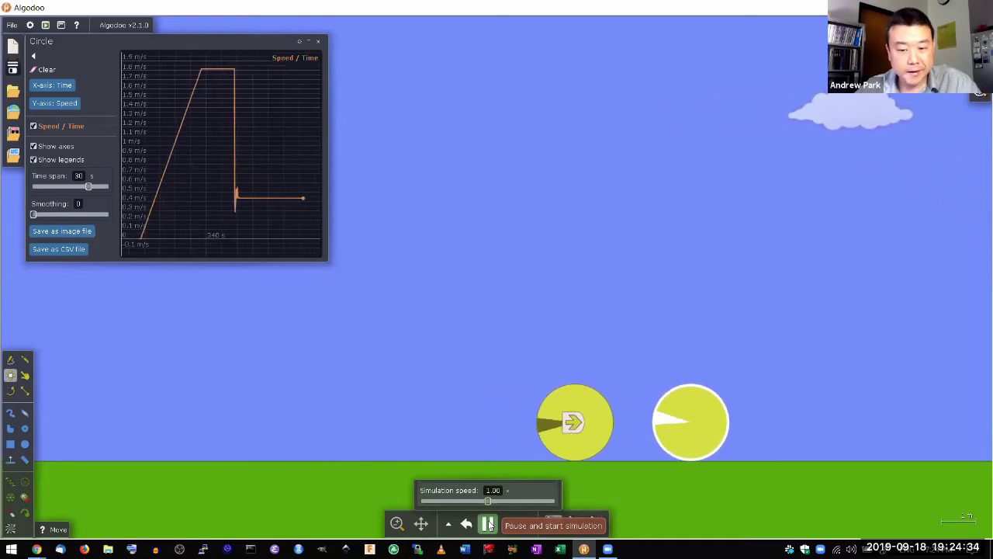
Pause after the collision and rewind both circles to their starting positions.
left_click(488, 526)
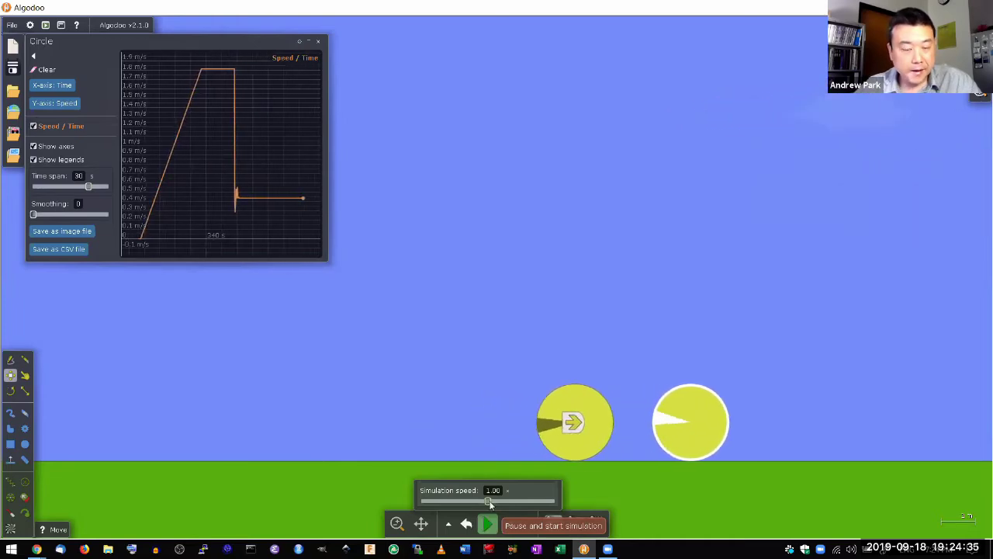
right_click(698, 440)
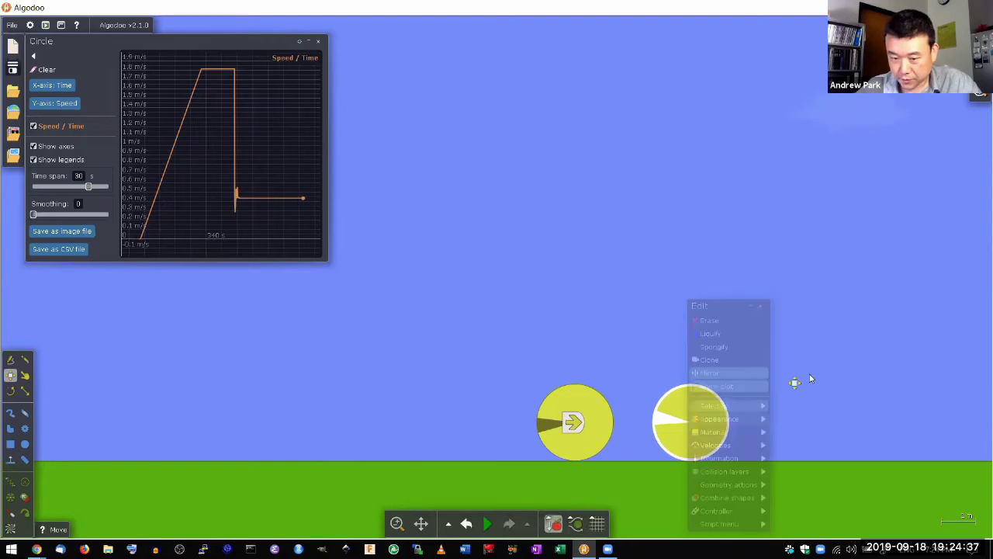
left_click(719, 387)
left_click(639, 171)
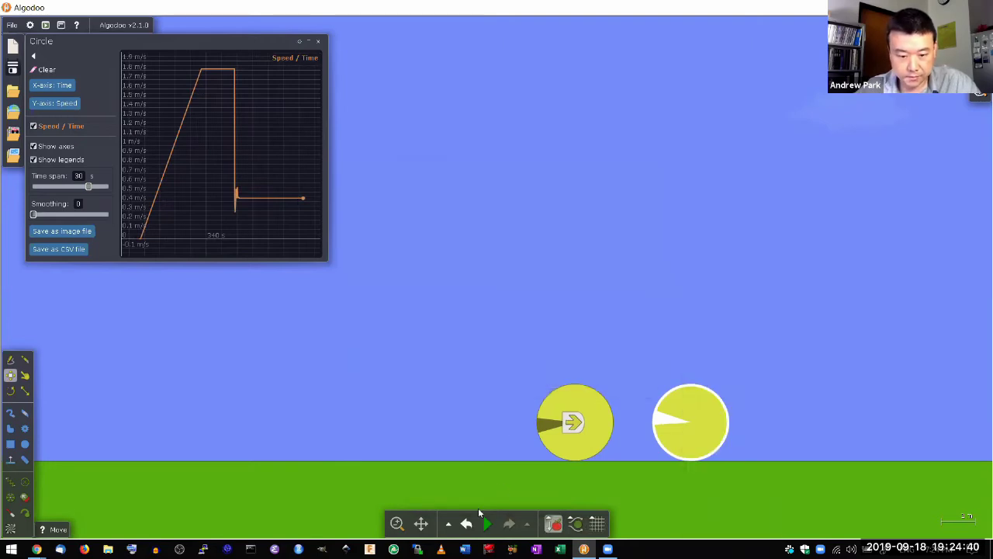
left_click(467, 522)
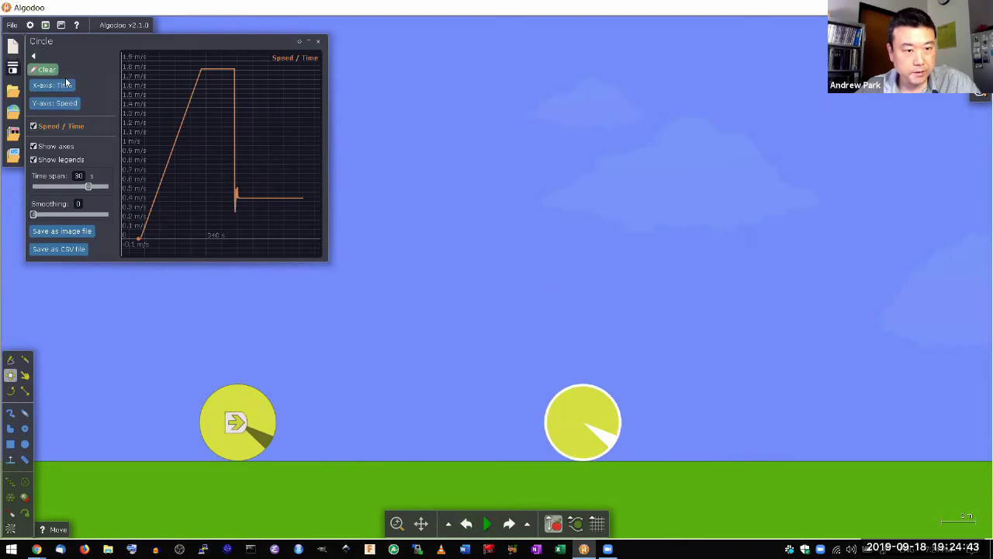
Clear the first plot and place a new Speed/Time plot for the right circle beside it.
left_click(45, 69)
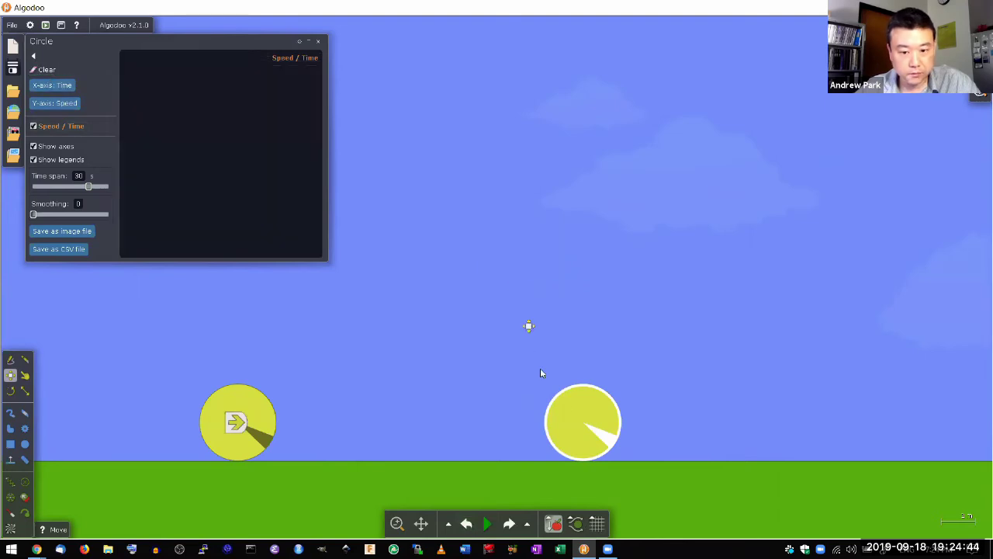
right_click(565, 413)
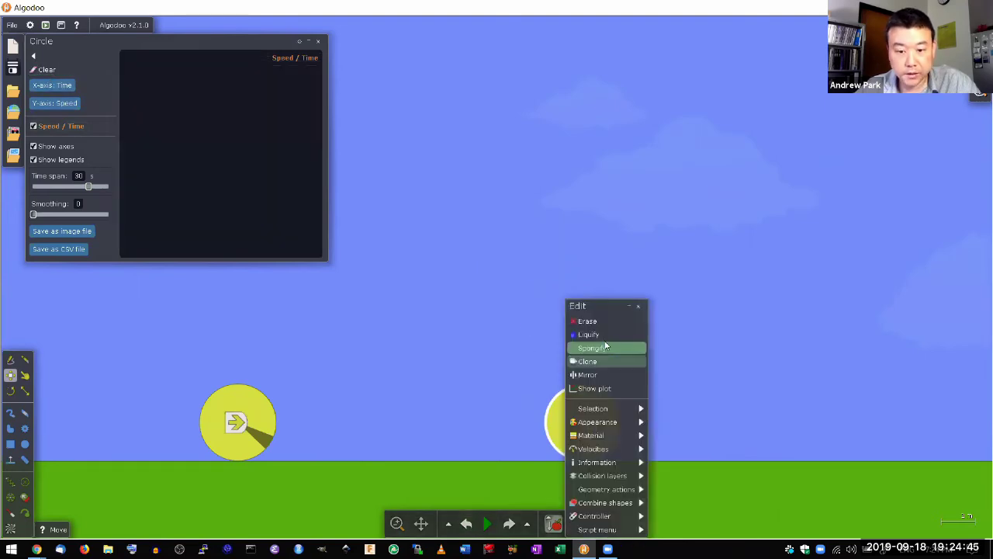
left_click(594, 390)
left_click_drag(510, 189, 502, 79)
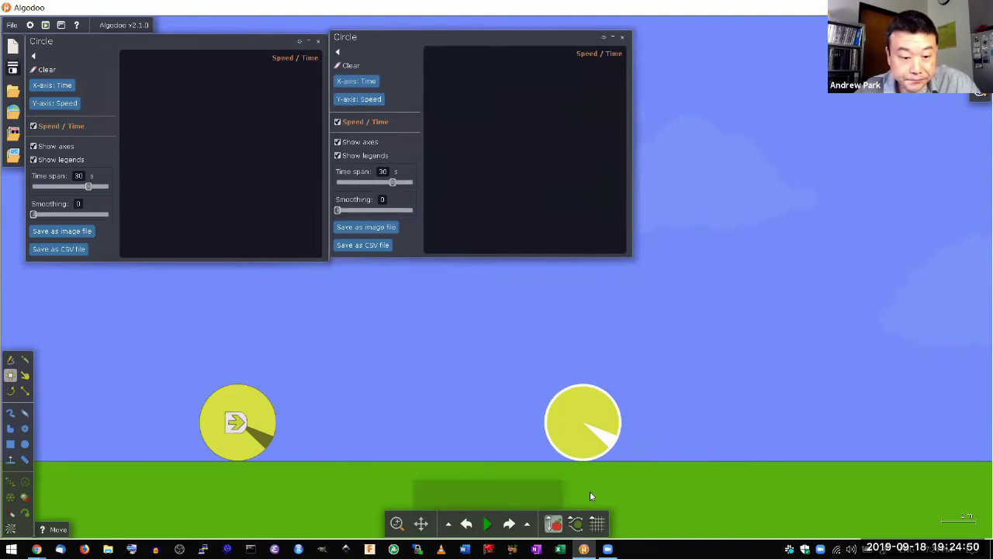
Run the collision, pause, and read the right circle's speed of about 0.73 m/s.
key("space")
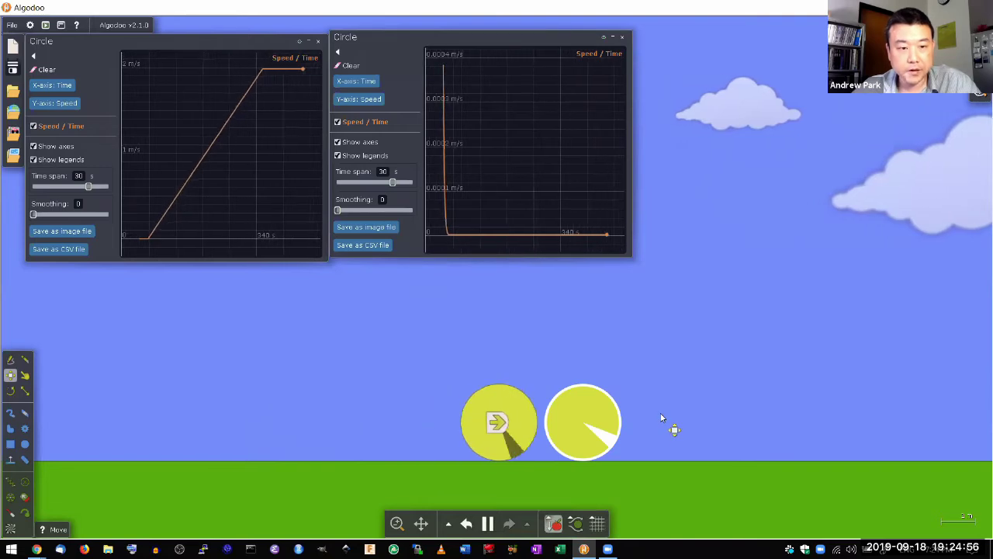
mouse_move(555, 146)
left_click(491, 524)
mouse_move(567, 77)
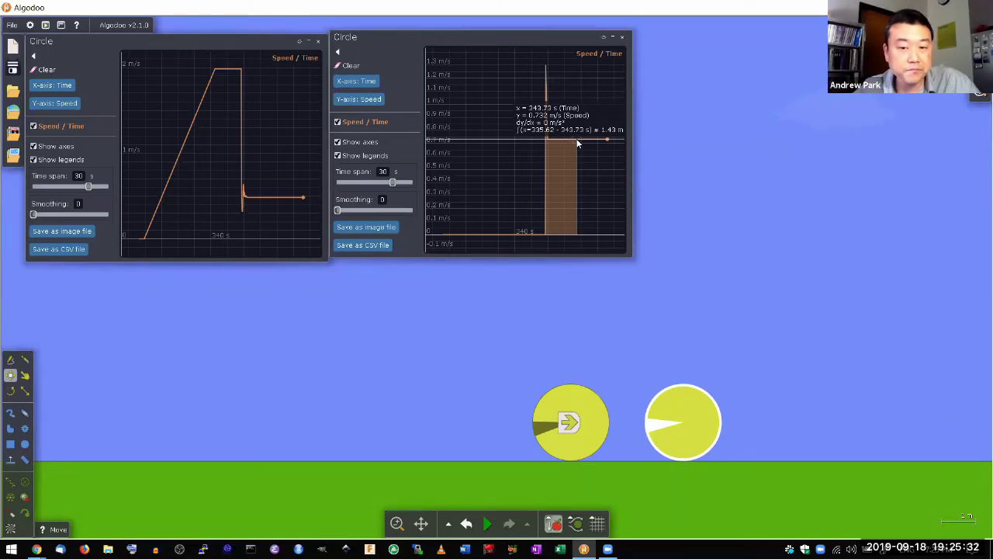
Pin a 0.484 m/s reading at 345.58 s on the left Speed/Time plot, shading the area under it.
left_click(284, 205)
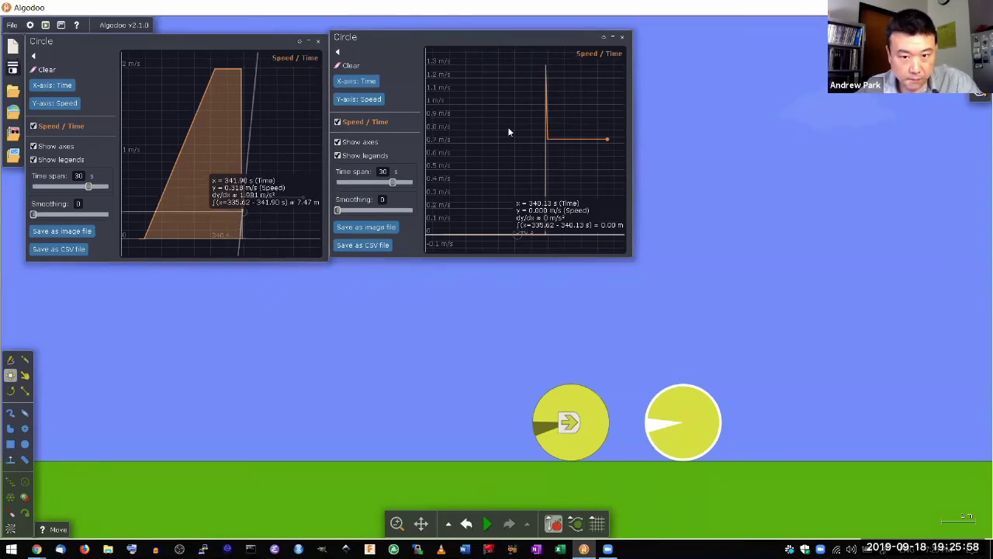
Rewind the scene to its starting positions and clear both Speed/Time plots.
left_click(467, 523)
left_click(38, 70)
left_click(336, 67)
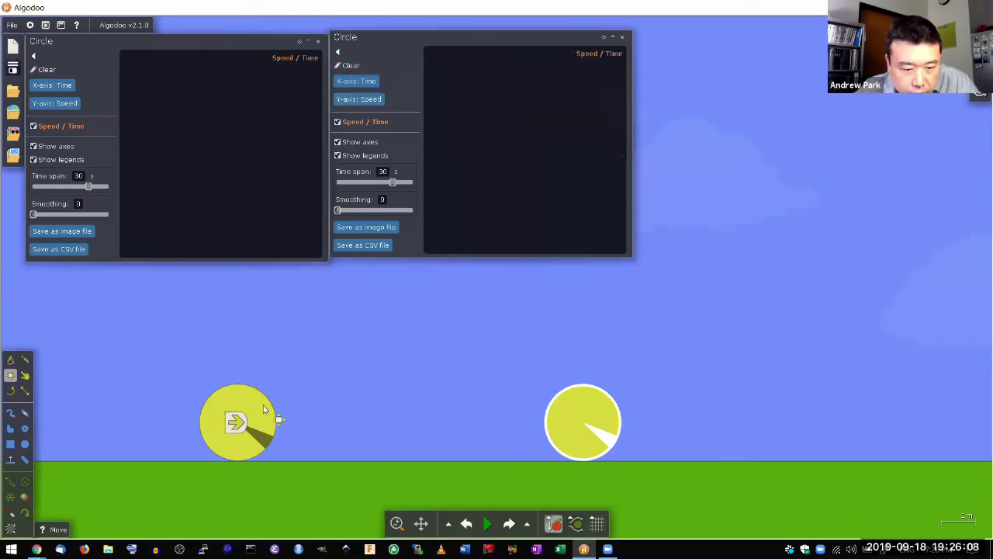
Set the right circle's Material friction to 0.
right_click(278, 414)
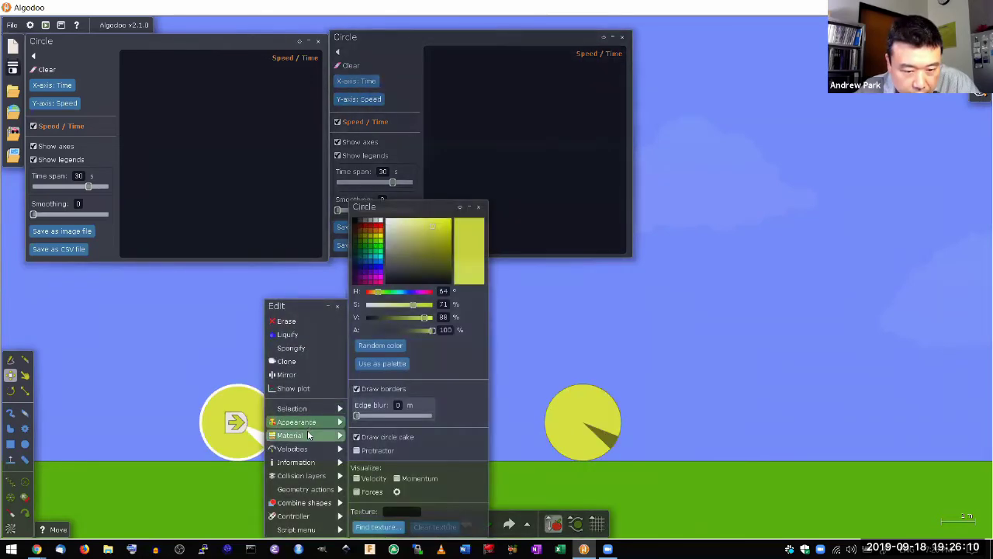
mouse_move(349, 435)
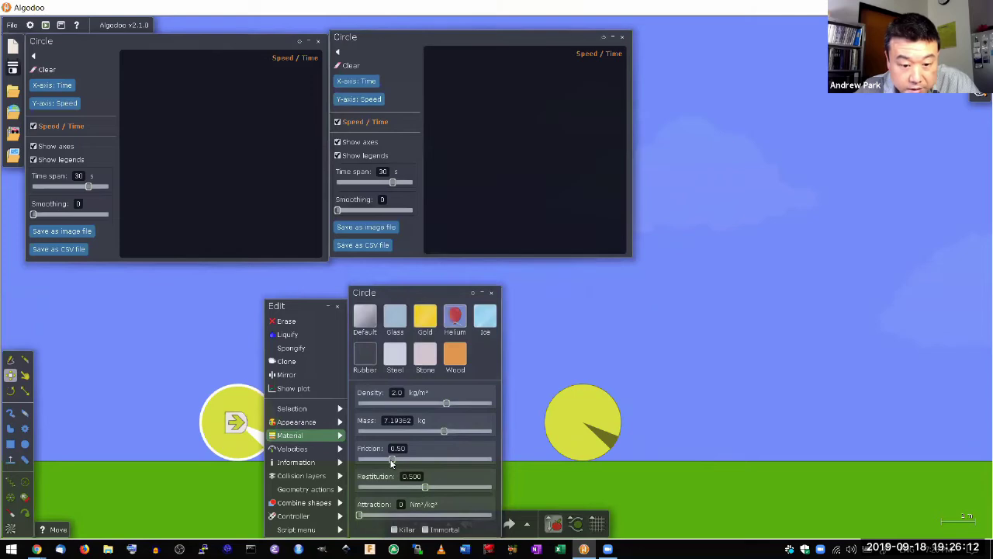
right_click(578, 434)
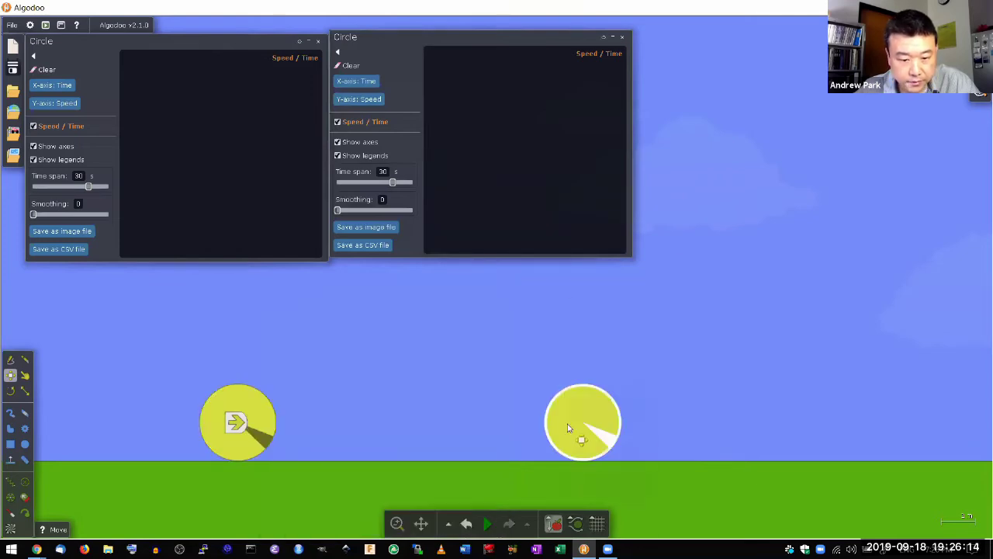
mouse_move(597, 429)
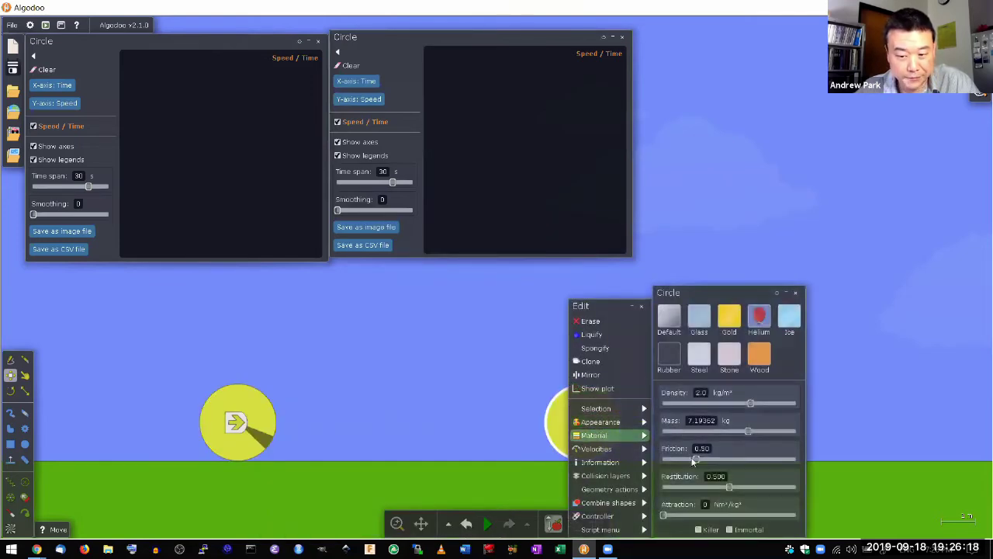
left_click_drag(695, 457, 654, 462)
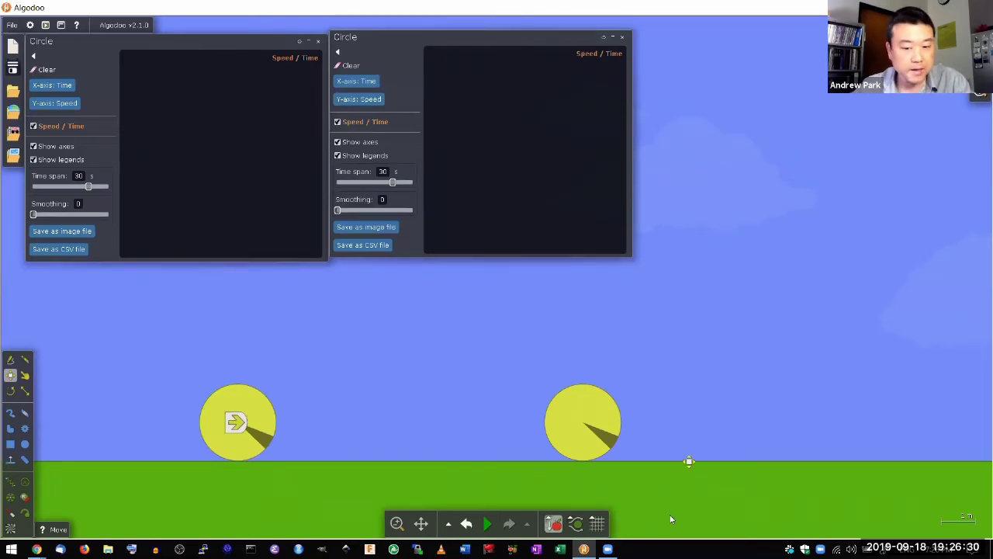
Run the simulation, thrust the left circle into the right one, and pause after the collision.
left_click(488, 526)
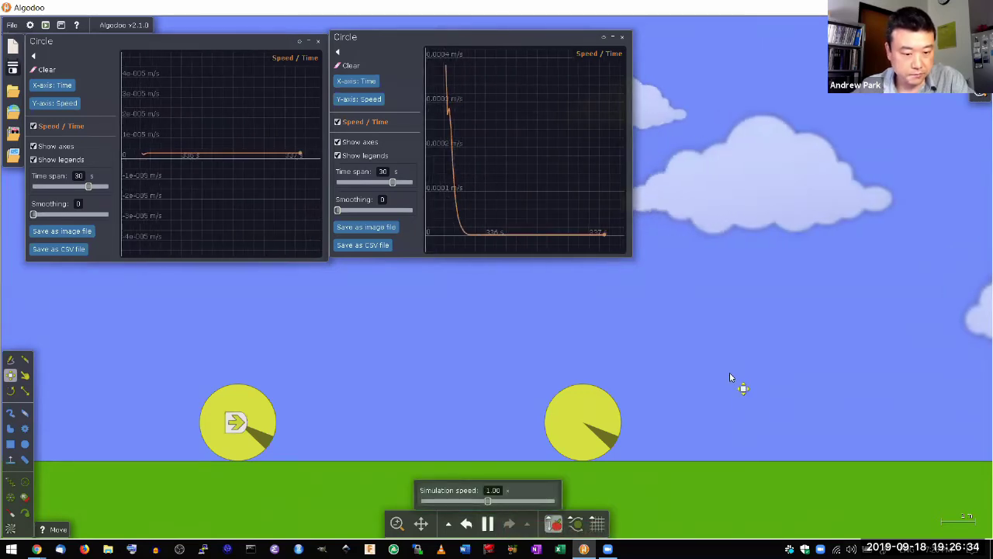
key("Right")
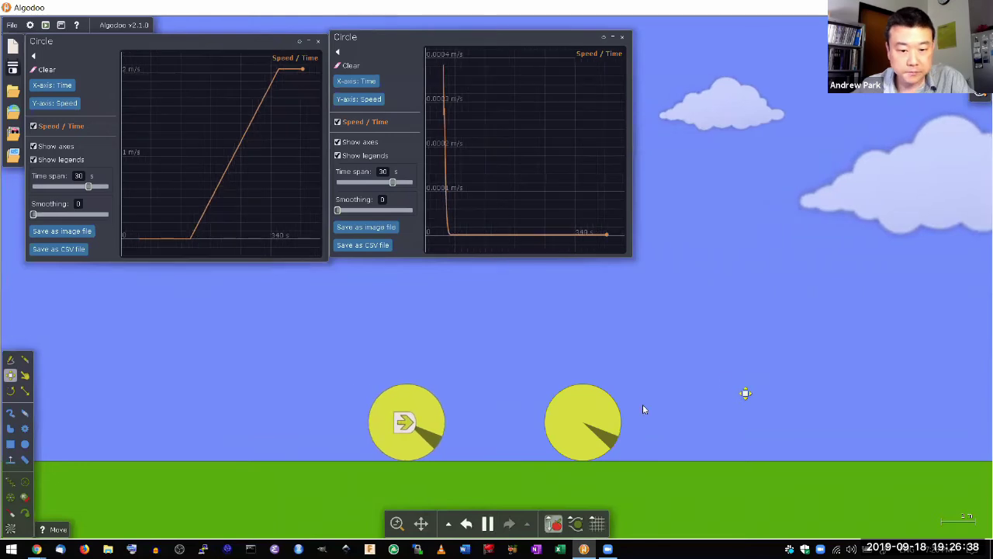
mouse_move(490, 532)
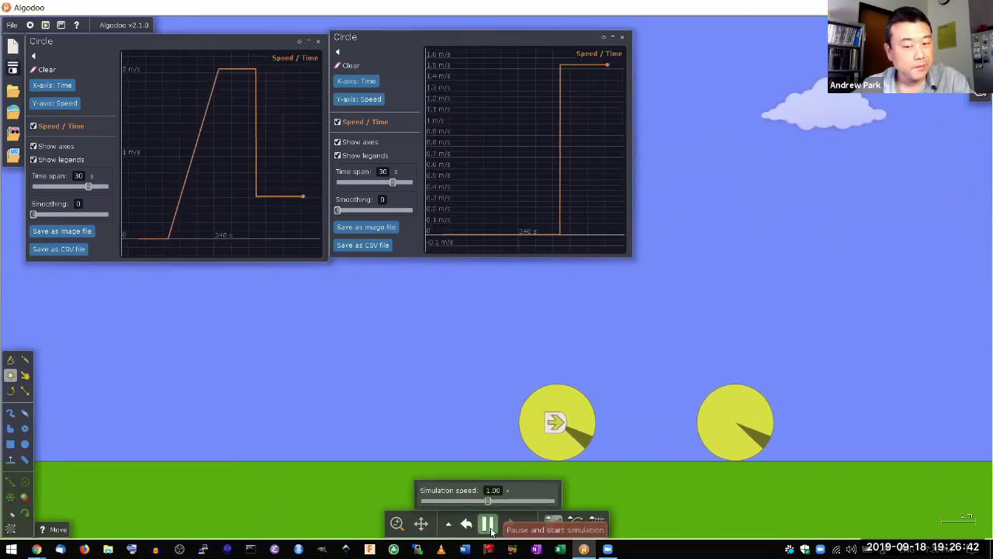
left_click(489, 526)
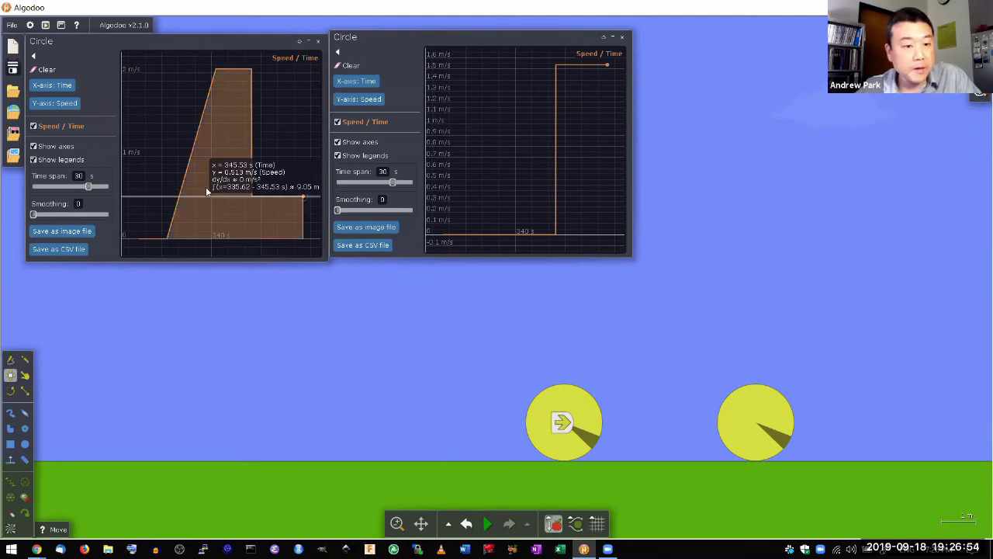
Shade time ranges under the left speed curve, ending on a 0.513 m/s reading at 344.25 s.
mouse_move(206, 186)
left_mouse_down()
mouse_move(195, 167)
mouse_move(237, 74)
mouse_move(254, 100)
mouse_move(251, 167)
mouse_move(272, 215)
mouse_move(279, 199)
mouse_move(439, 362)
mouse_move(270, 198)
left_mouse_up()
mouse_move(372, 270)
left_mouse_down()
mouse_move(793, 459)
mouse_move(625, 84)
mouse_move(541, 142)
mouse_move(576, 83)
mouse_move(566, 64)
mouse_move(575, 78)
left_mouse_up()
mouse_move(240, 74)
left_mouse_down()
mouse_move(228, 74)
mouse_move(258, 117)
left_mouse_up()
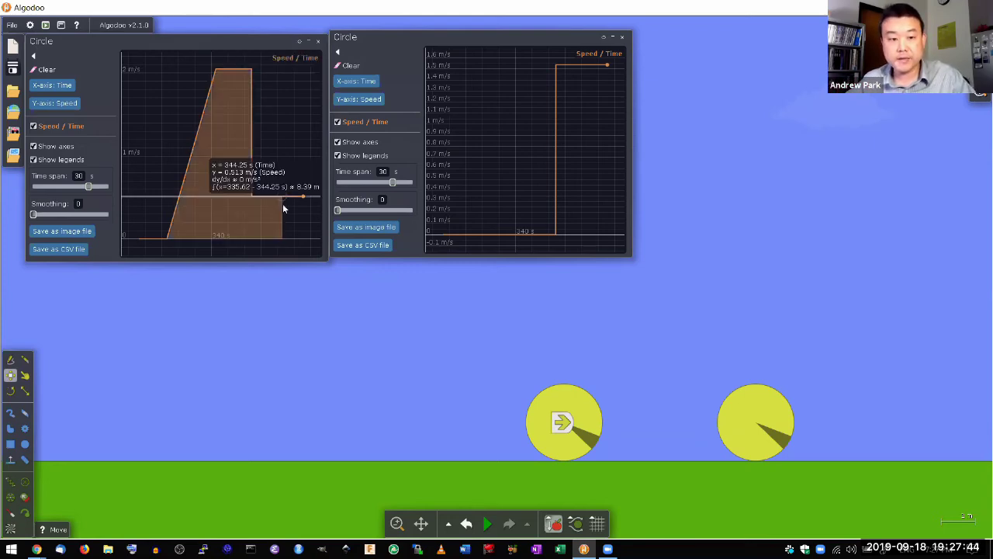
mouse_move(606, 73)
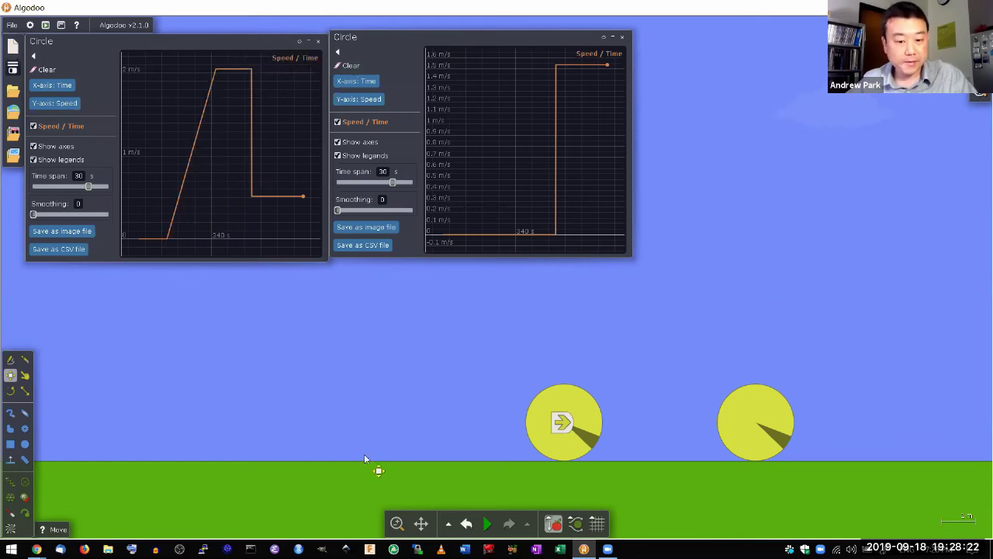
Rewind to the start and raise the left circle's restitution to 1.000.
left_click(463, 529)
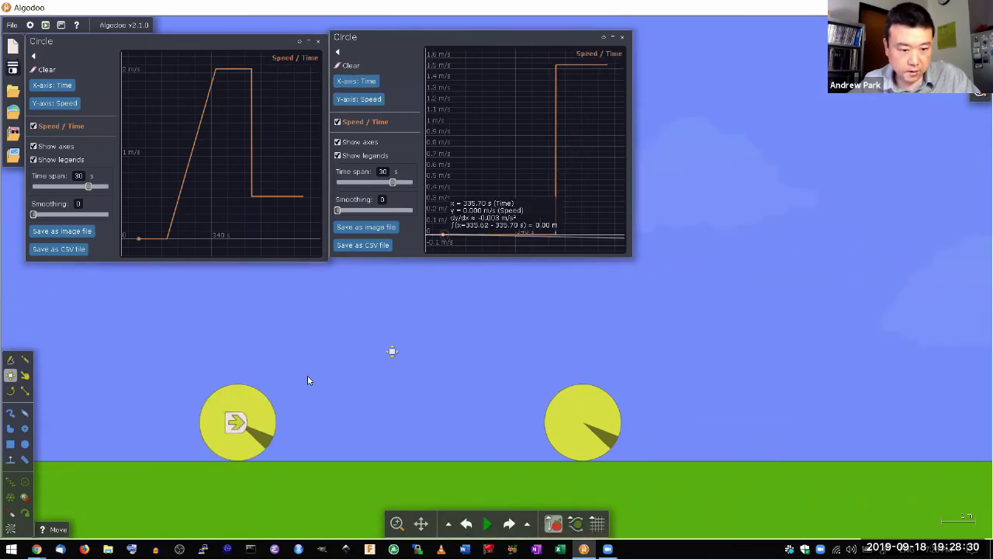
right_click(268, 422)
mouse_move(286, 436)
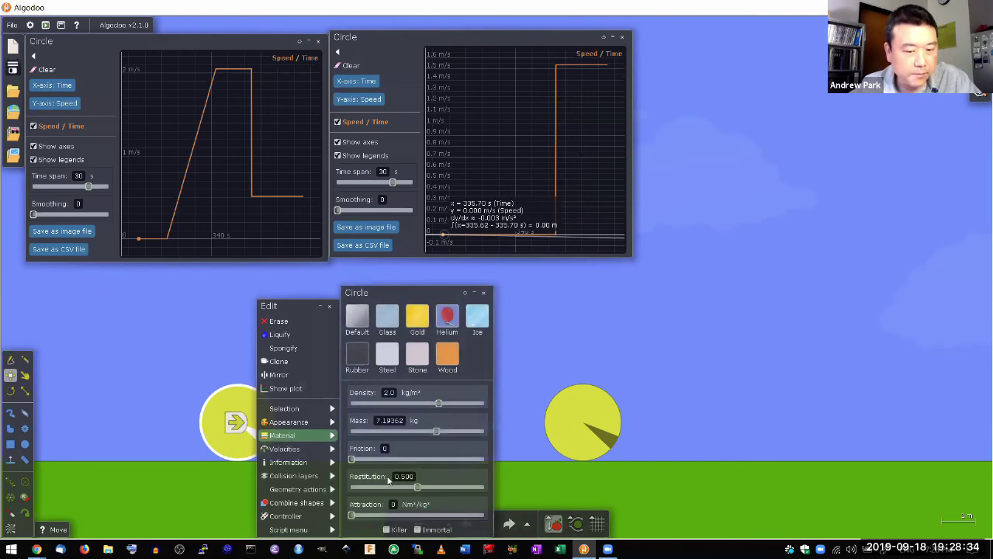
mouse_move(414, 494)
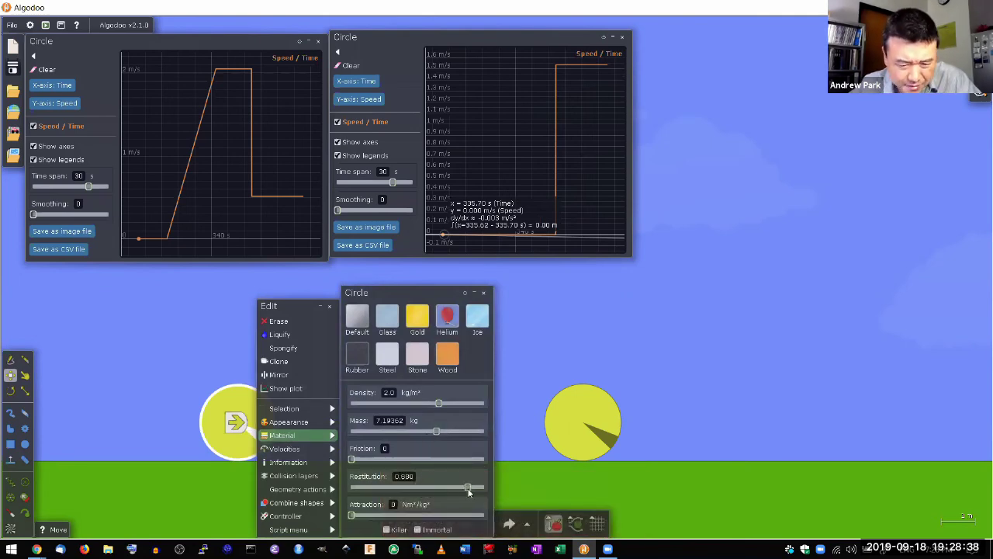
left_click_drag(469, 488, 487, 482)
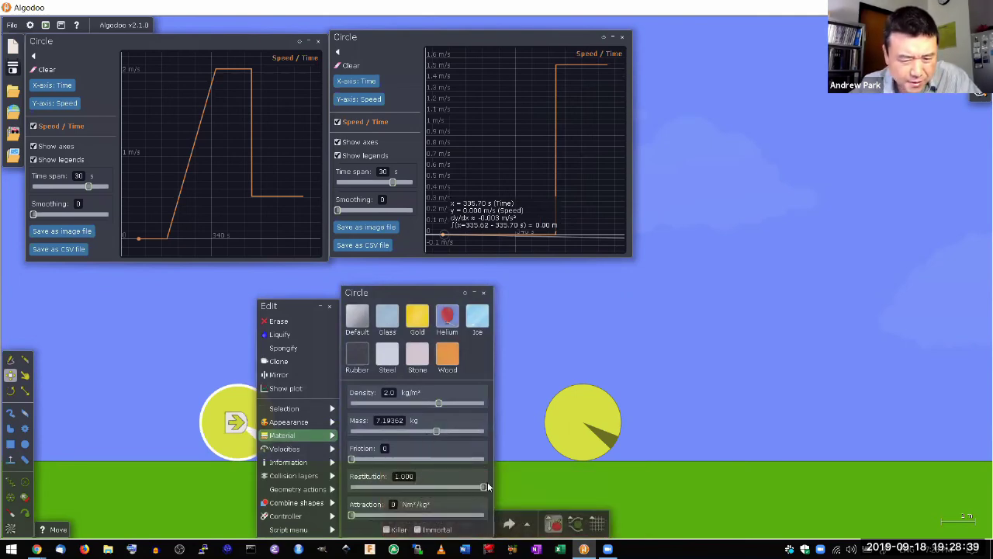
Raise the right circle's restitution to 1.000 as well.
right_click(575, 408)
mouse_move(618, 438)
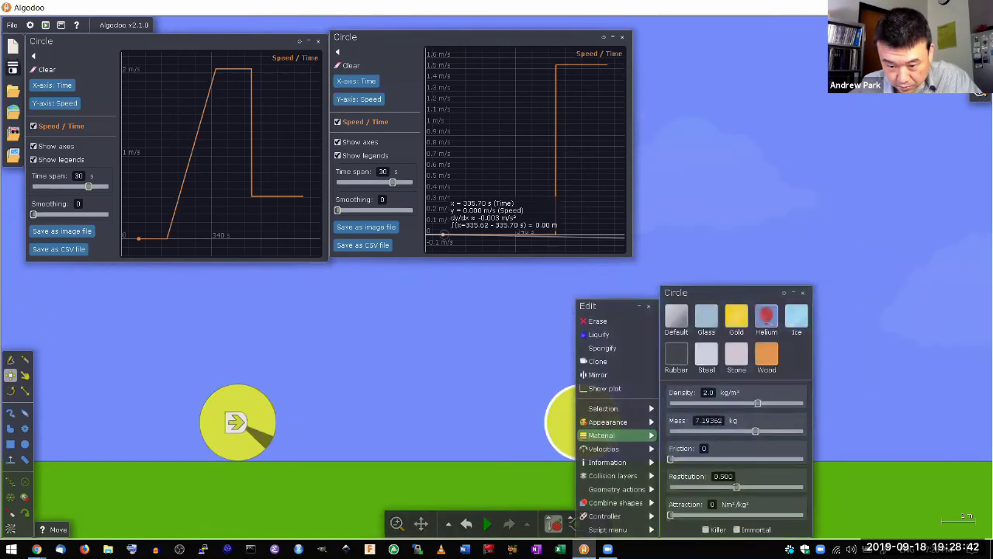
left_click_drag(743, 486, 814, 489)
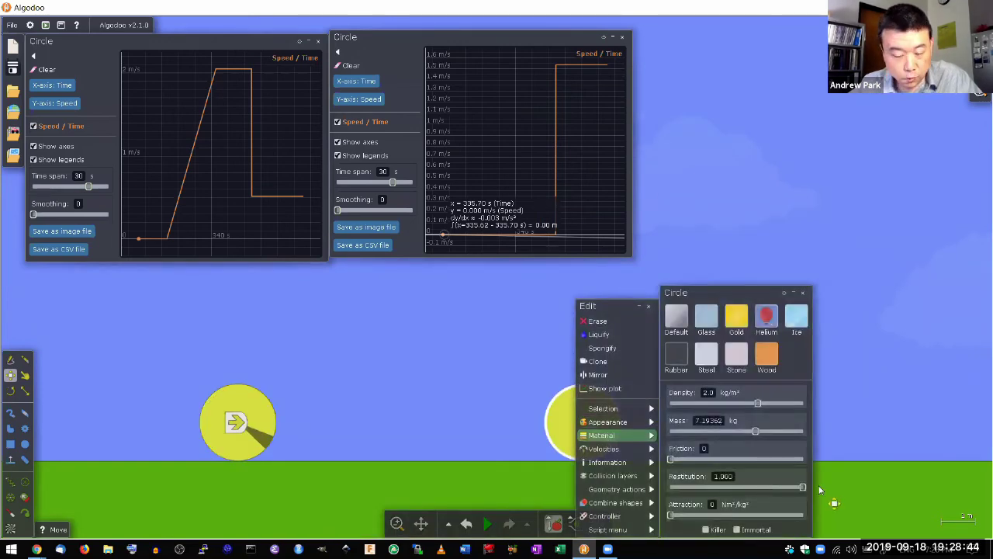
left_click(533, 304)
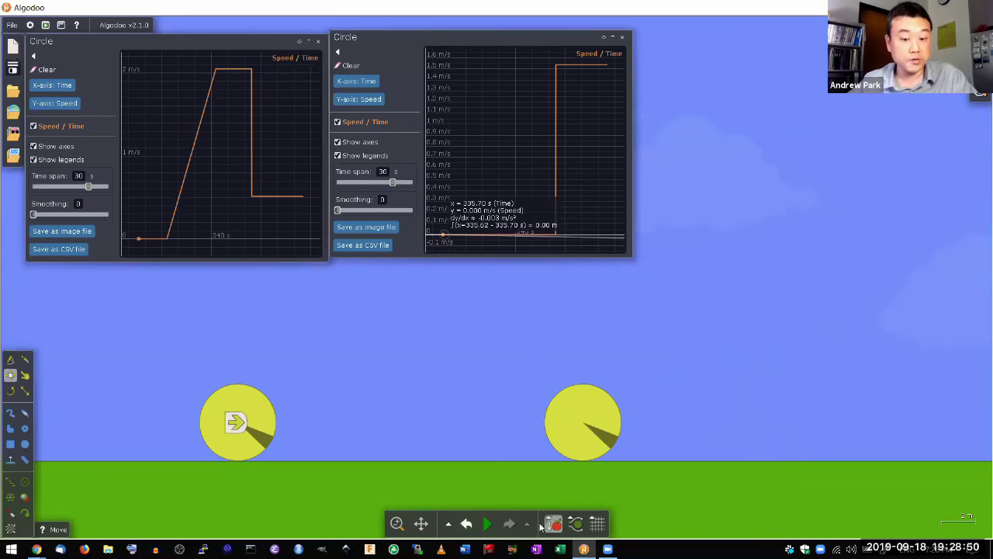
Run the elastic collision and pause once the left circle stops and the right moves off at ~2 m/s.
left_click(490, 524)
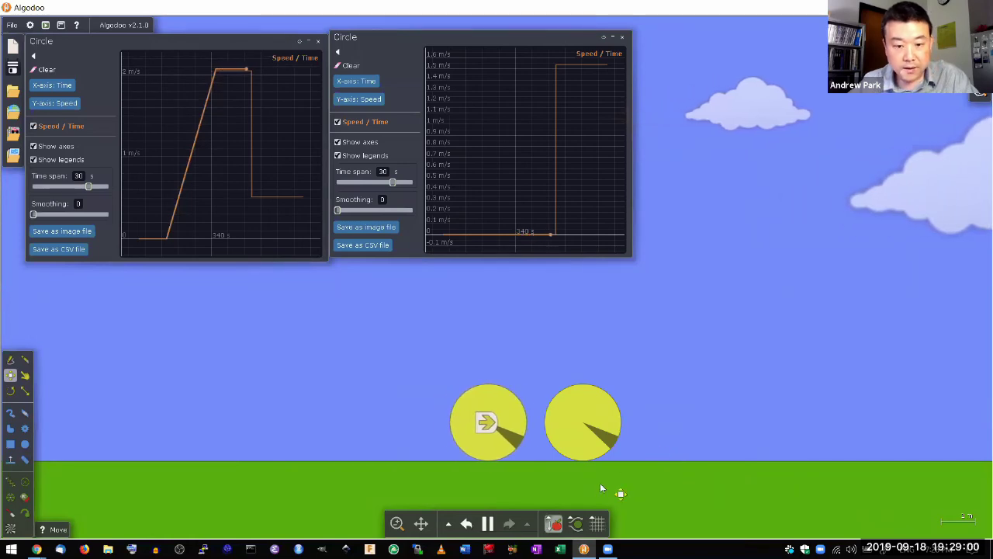
left_click(487, 522)
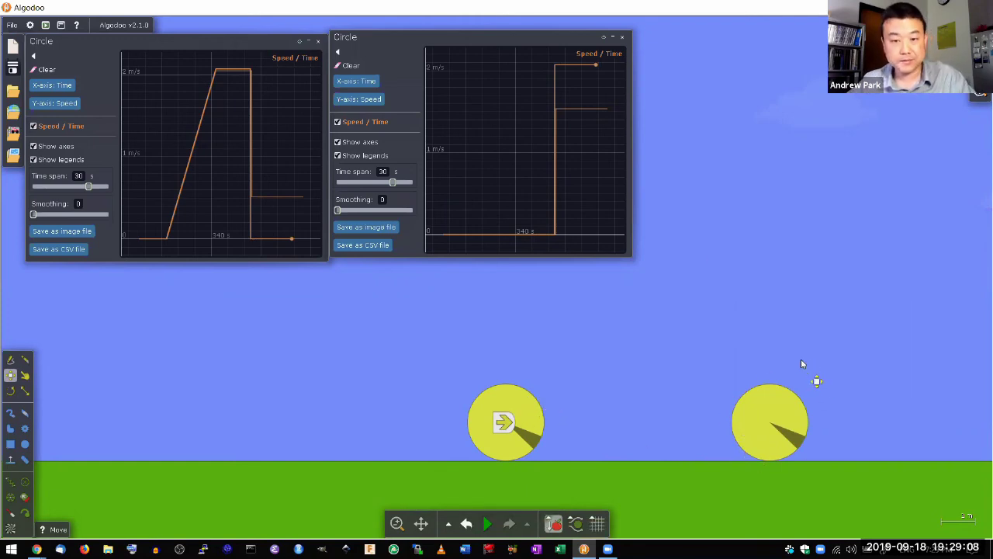
Shade areas under the right and left speed curves, leaving 0.513 m/s at 344.47 s pinned on the left.
mouse_move(535, 93)
left_mouse_down()
mouse_move(609, 74)
mouse_move(591, 60)
left_mouse_up()
mouse_move(239, 70)
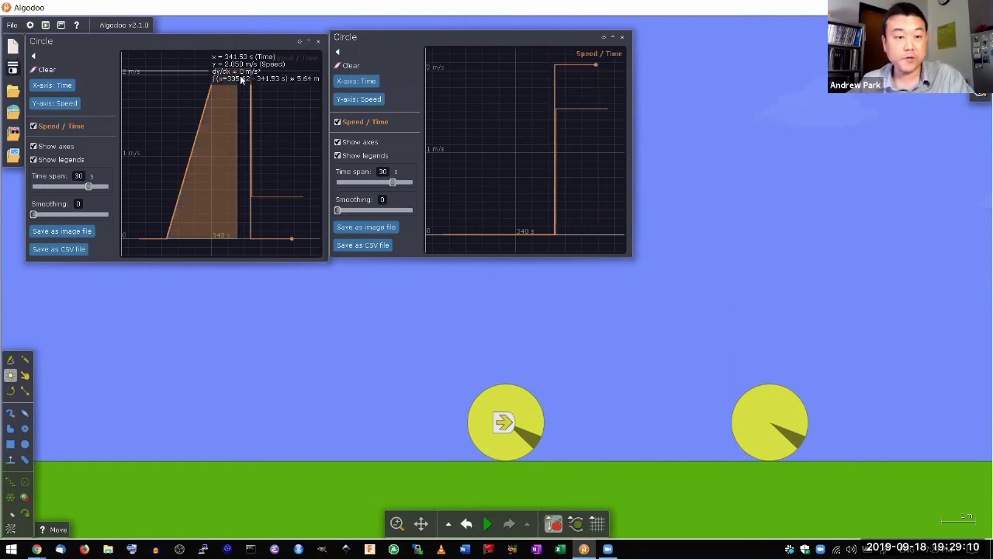
left_click_drag(235, 68, 251, 233)
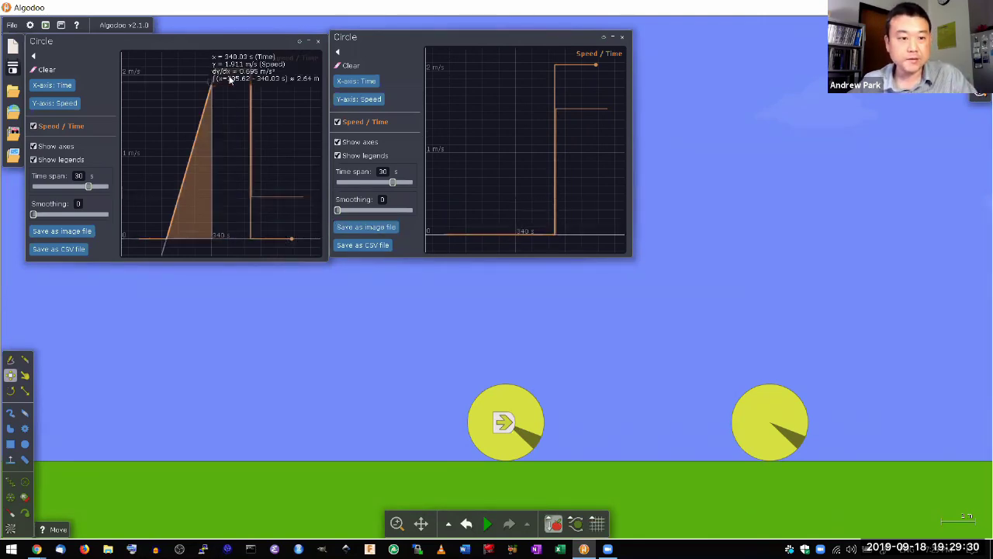
mouse_move(229, 80)
left_mouse_down()
mouse_move(236, 71)
mouse_move(270, 78)
mouse_move(297, 257)
mouse_move(273, 242)
left_mouse_up()
mouse_move(495, 123)
left_mouse_down()
mouse_move(572, 68)
mouse_move(586, 251)
left_mouse_up()
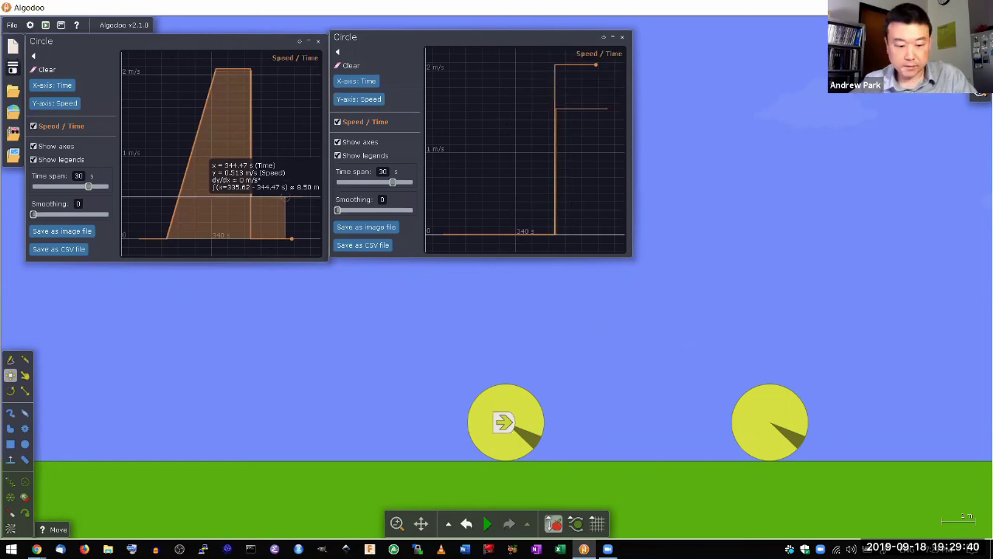
key("alt+Tab")
key("alt+Tab")
key("alt+Tab")
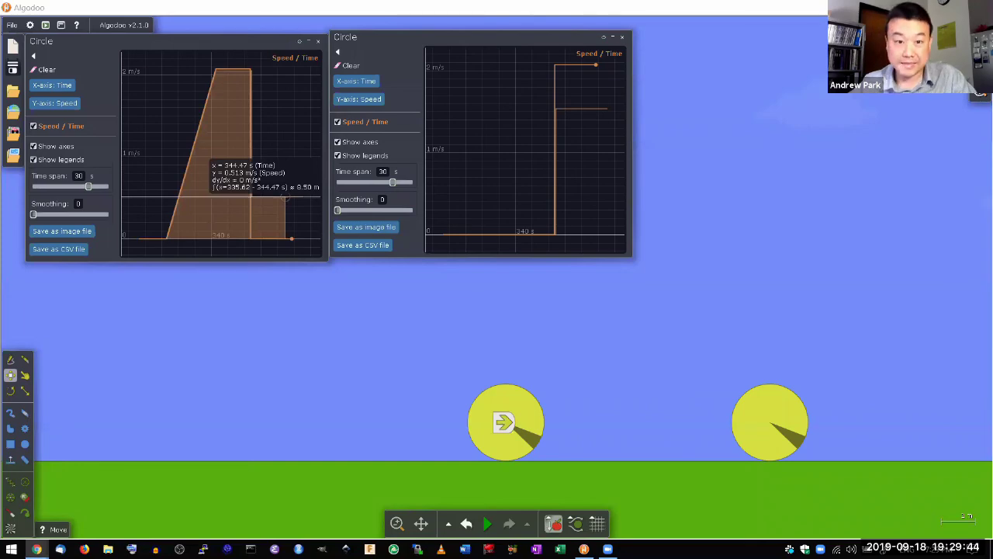
Expand Chapter 5 Impulse and Momentum in the book's Contents to reveal its sections.
scroll(166, 385, "down", 3)
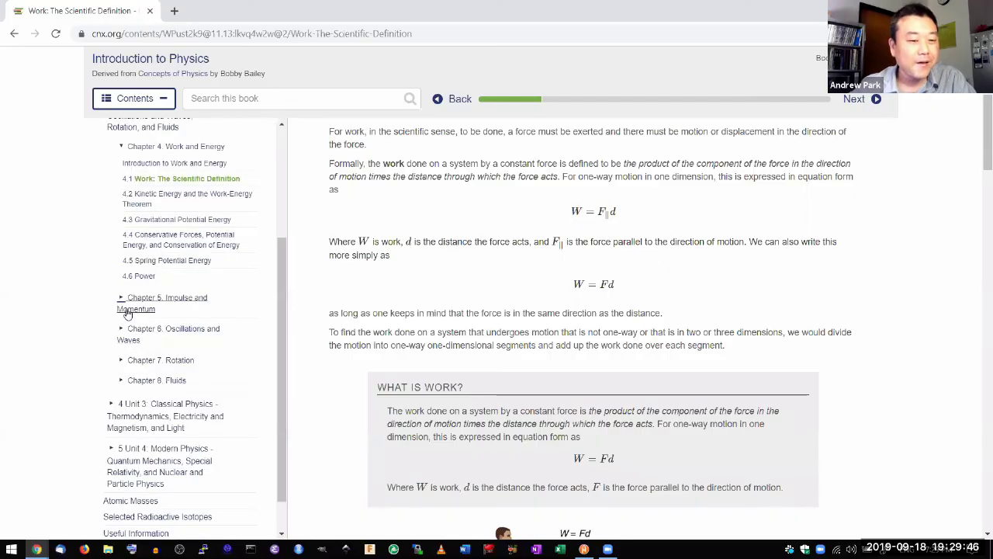
left_click(128, 311)
scroll(178, 326, "down", 1)
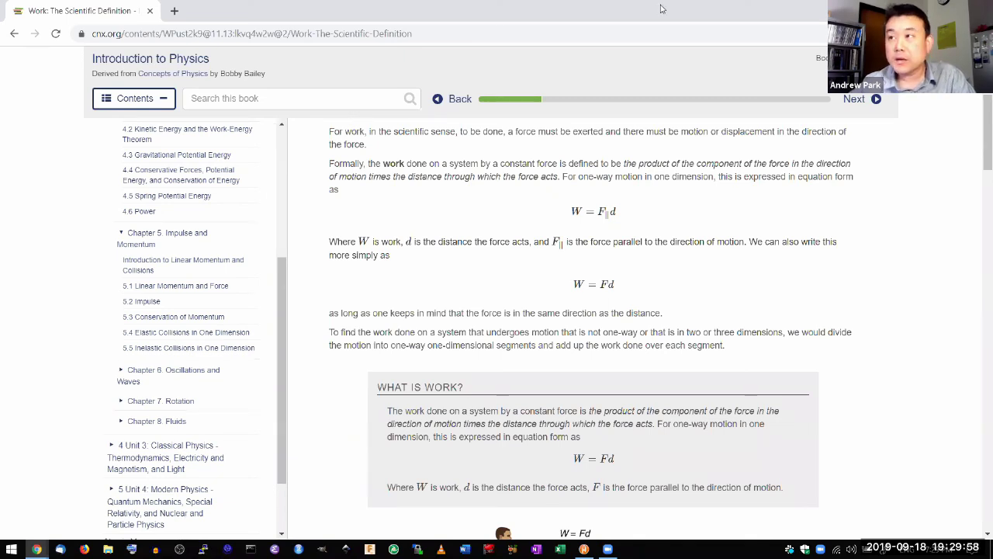
Switch back to the paused Algodoo collision showing both Speed/Time plots.
key("alt+Tab")
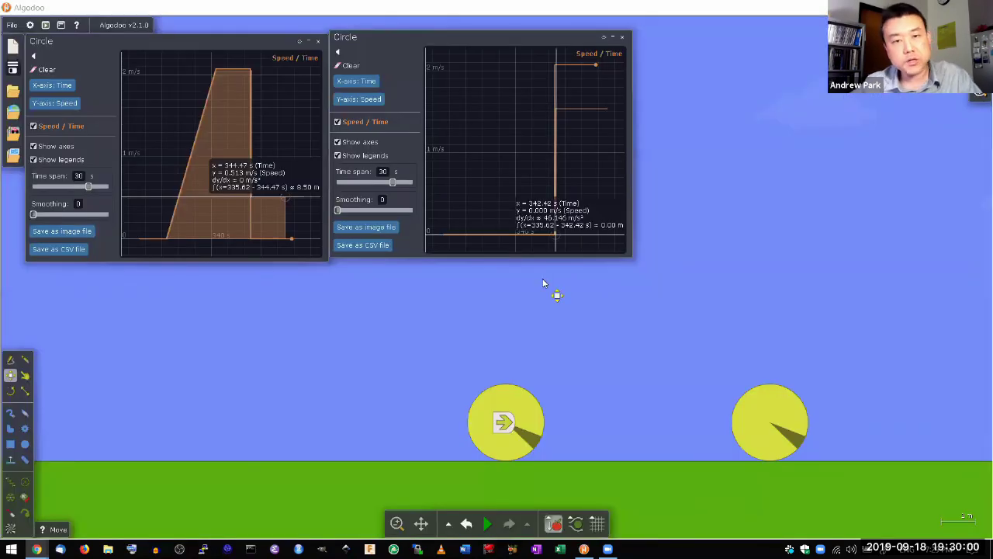